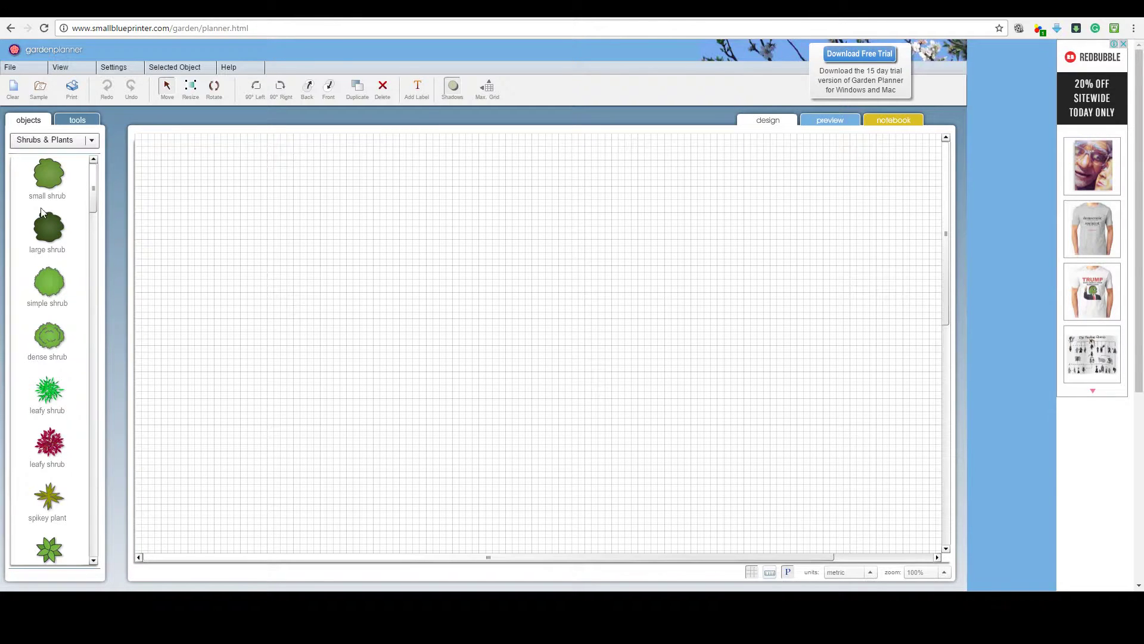
# Open the object category list from the Shrubs & Plants dropdown
pyautogui.click(72, 143)
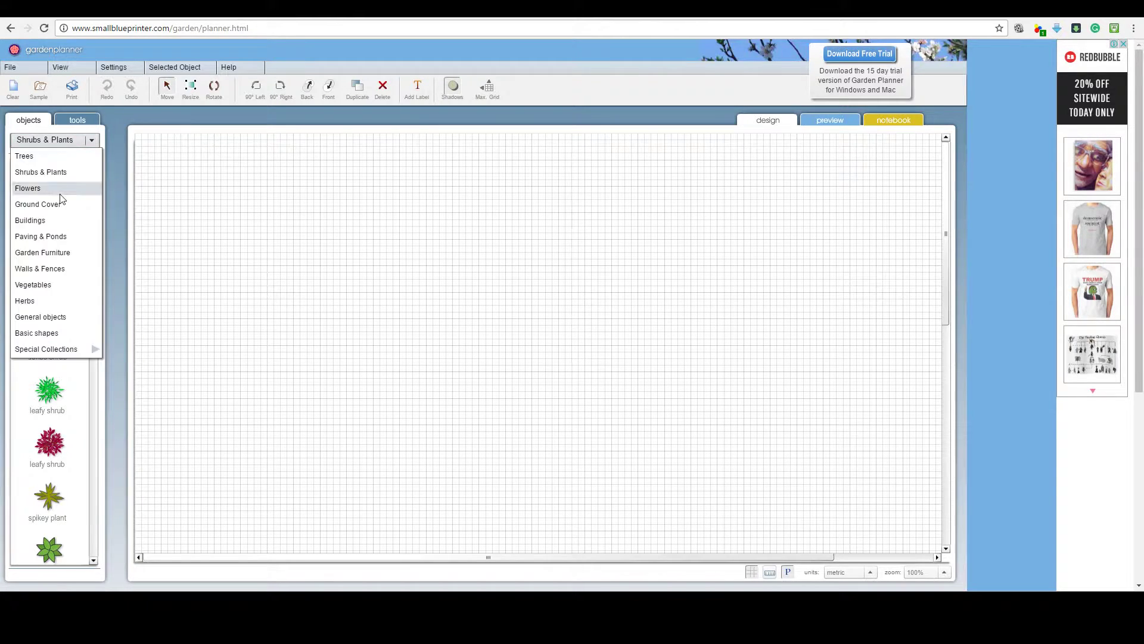
# Place a lettuce from the Vegetables category on the plan
pyautogui.moveTo(57, 352)
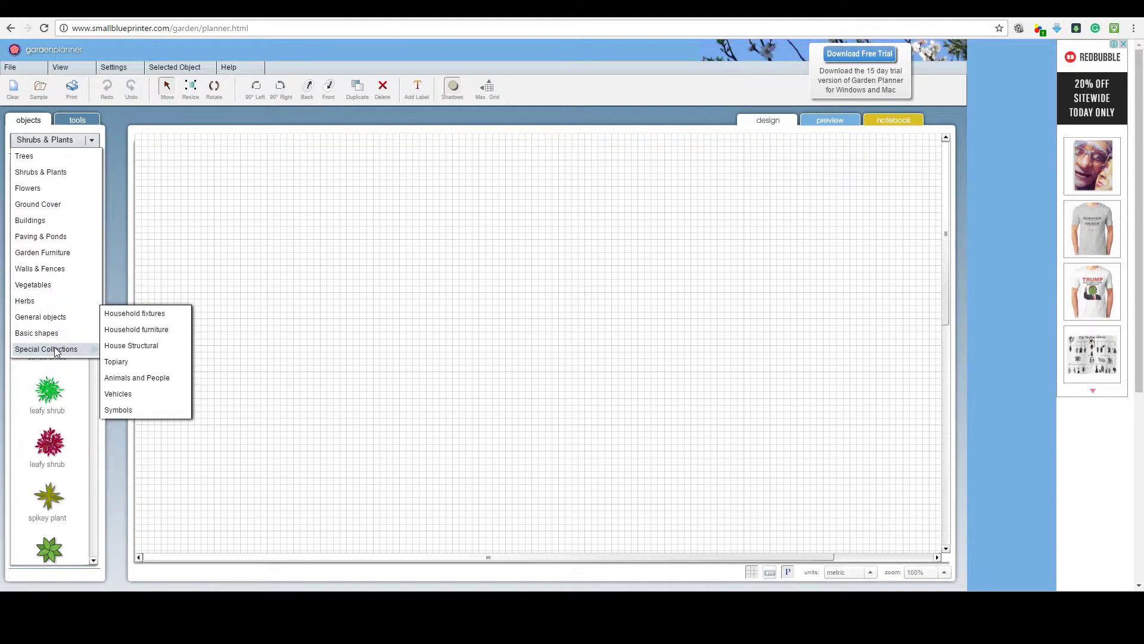
pyautogui.click(38, 286)
pyautogui.moveTo(58, 282); pyautogui.dragTo(333, 234)
# Add a large tree and a small tree from the Trees category to the plan
pyautogui.click(49, 140)
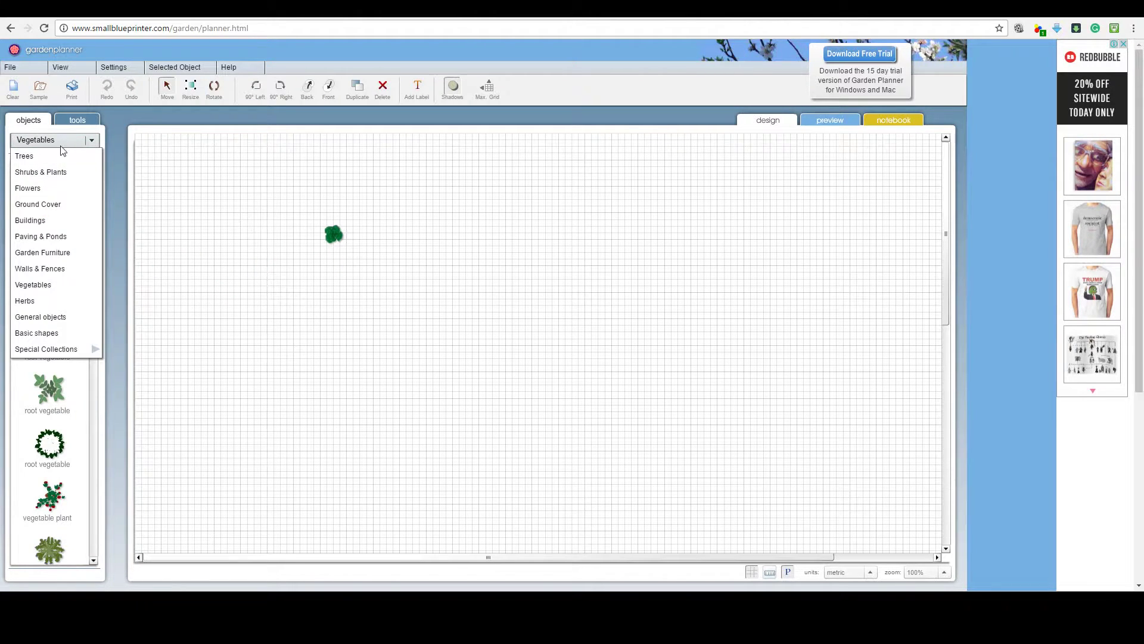
pyautogui.click(55, 156)
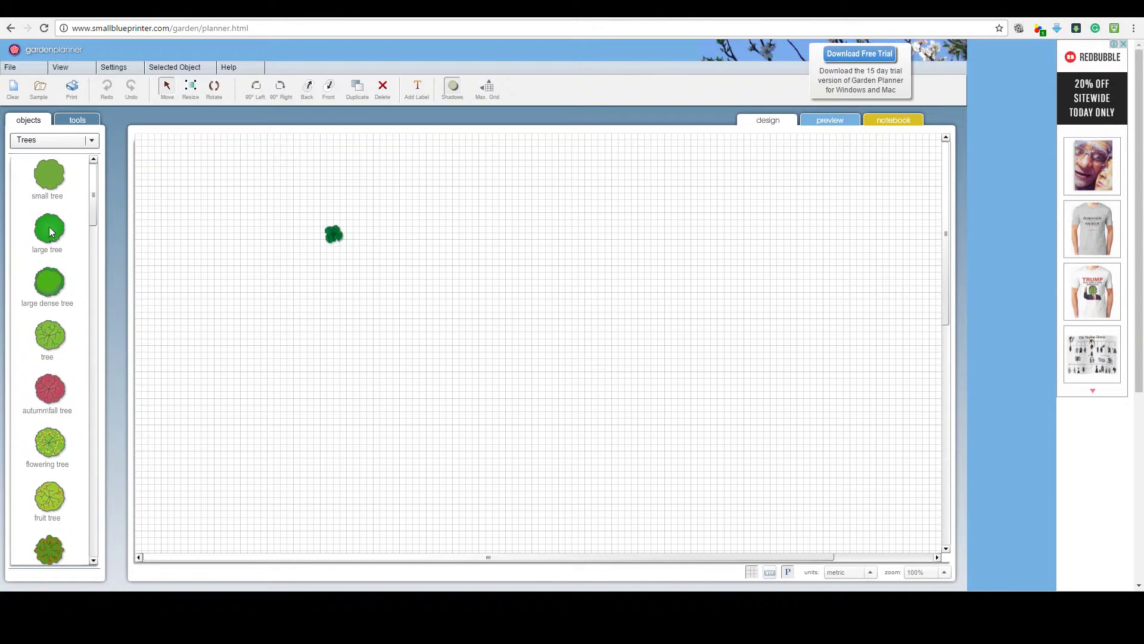
pyautogui.moveTo(50, 232); pyautogui.dragTo(277, 280)
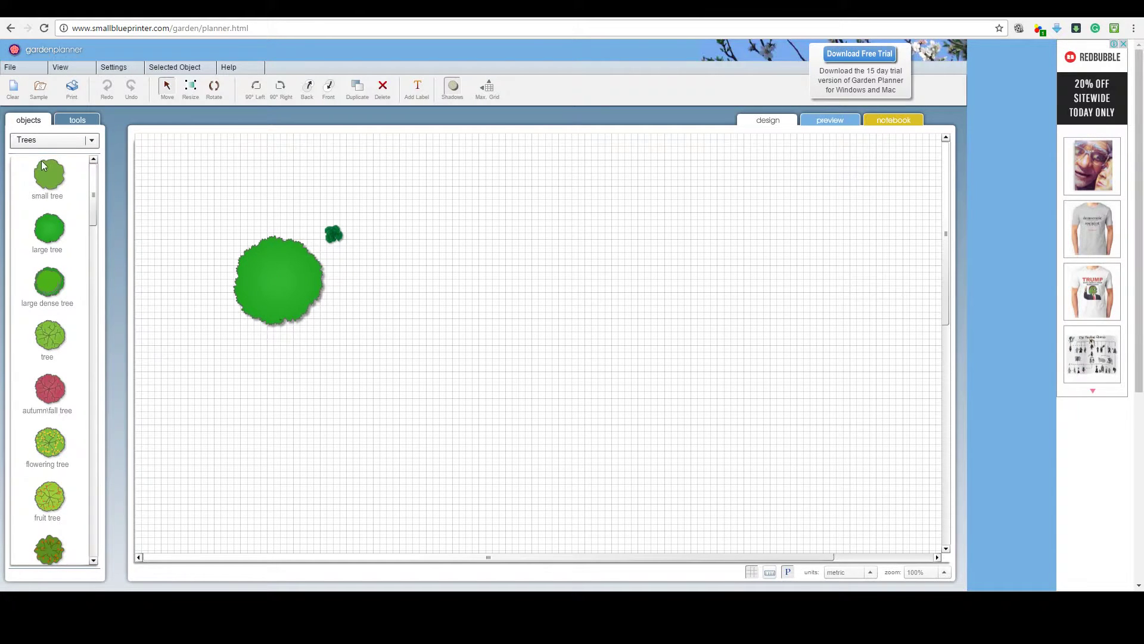
pyautogui.moveTo(42, 166); pyautogui.dragTo(382, 182)
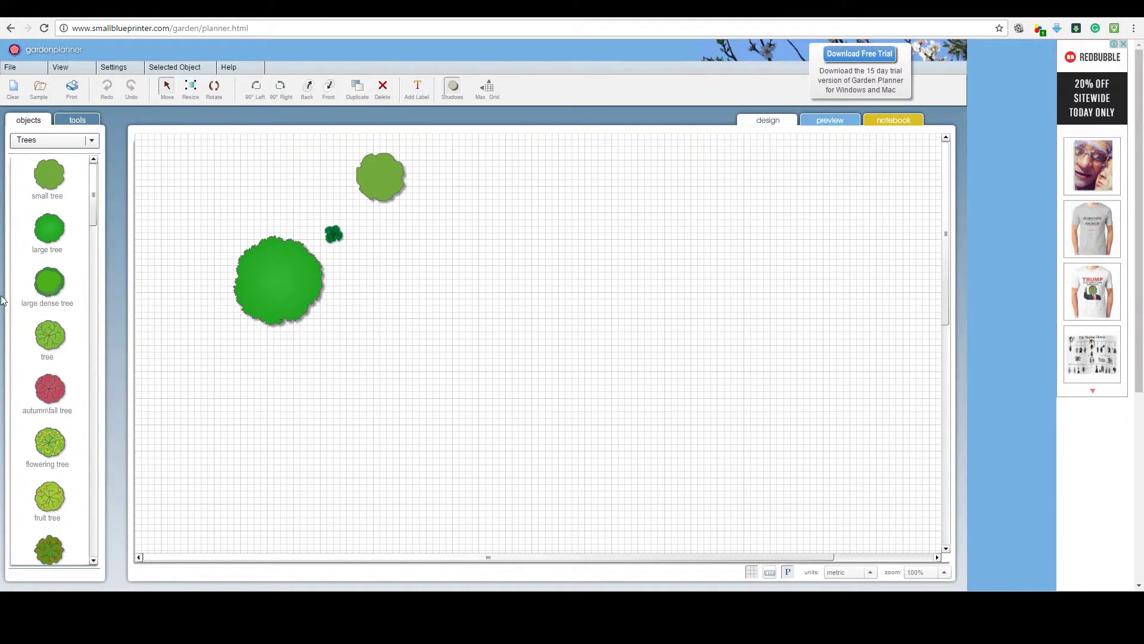
pyautogui.click(33, 142)
pyautogui.click(41, 172)
pyautogui.click(46, 142)
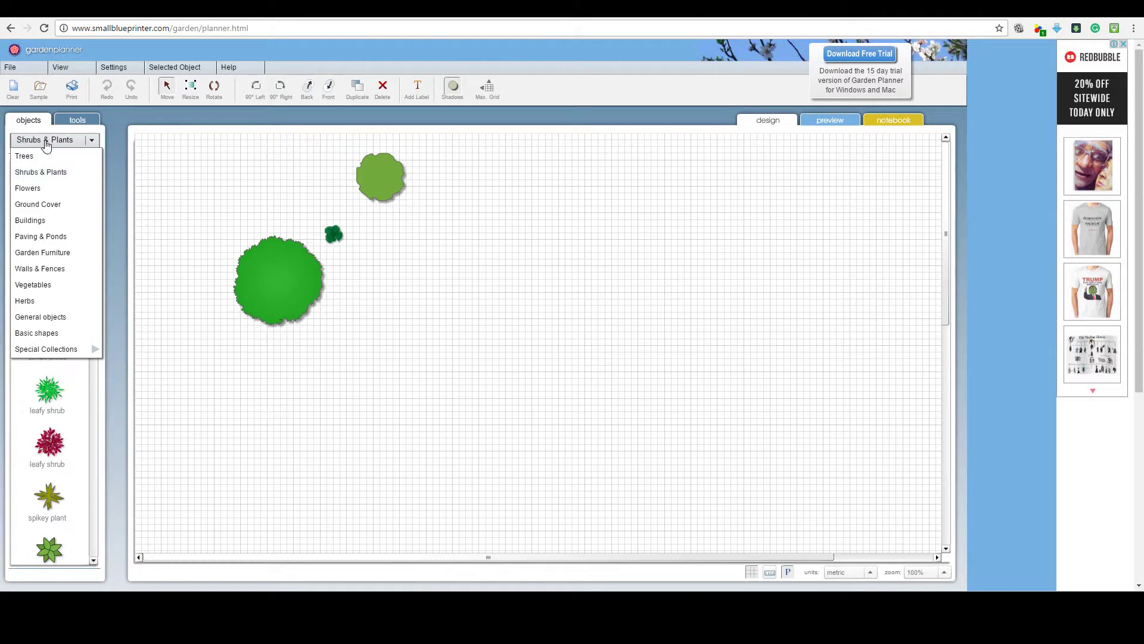
# Place a large Ground Cover lawn, size it 12 by 15, and move the small tree beside it
pyautogui.click(37, 204)
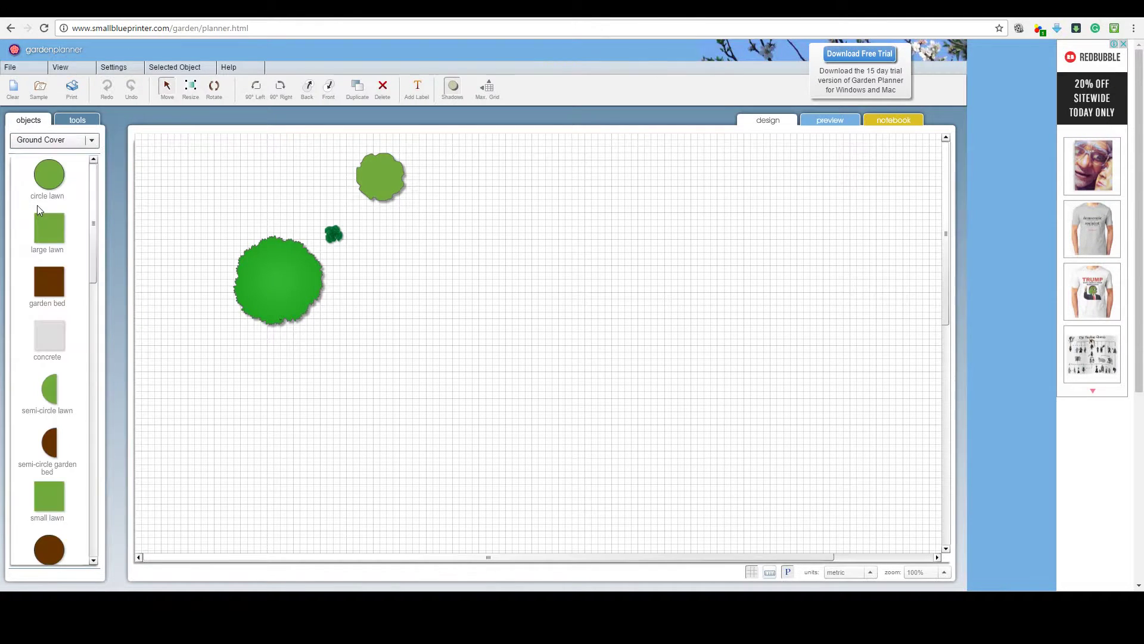
pyautogui.moveTo(45, 241); pyautogui.dragTo(507, 312)
pyautogui.click(506, 313)
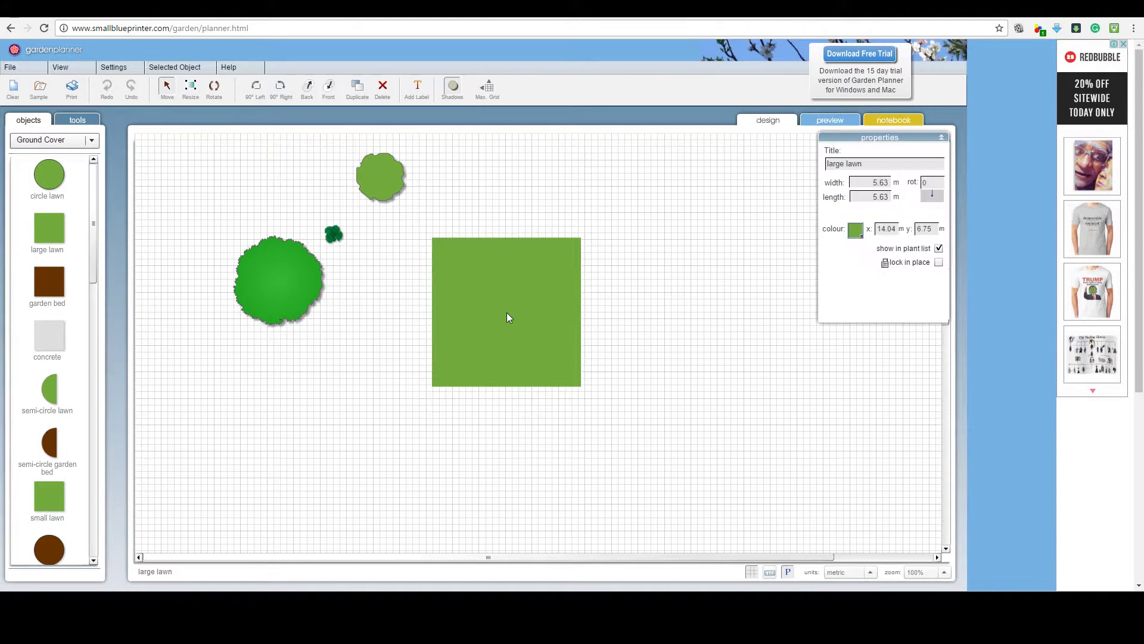
pyautogui.click(869, 184)
pyautogui.write('12')
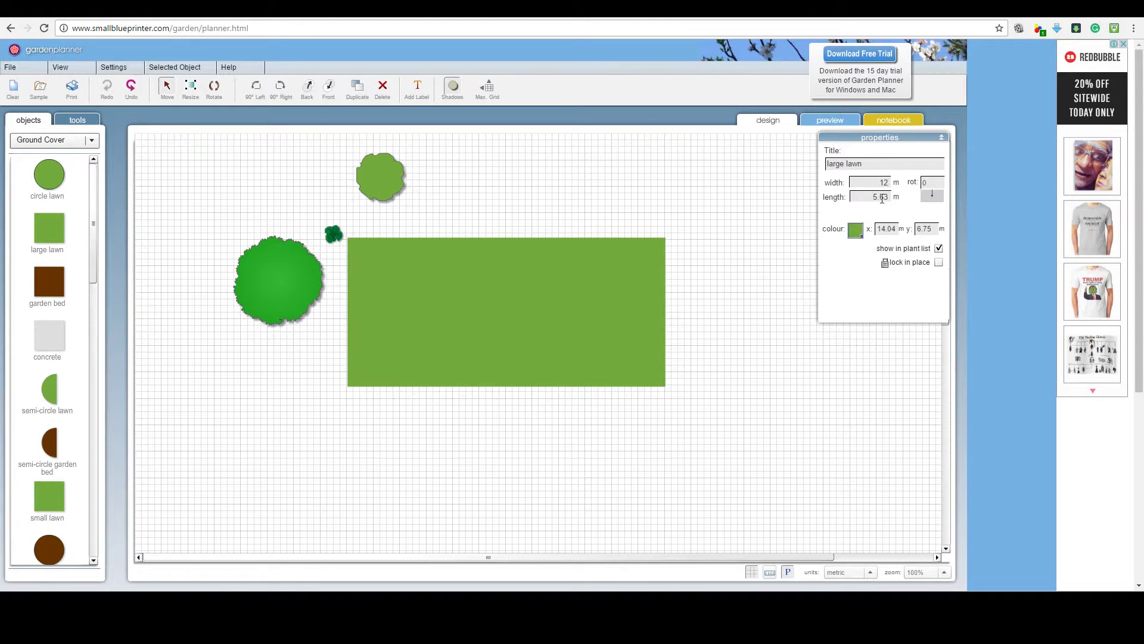
pyautogui.write('15')
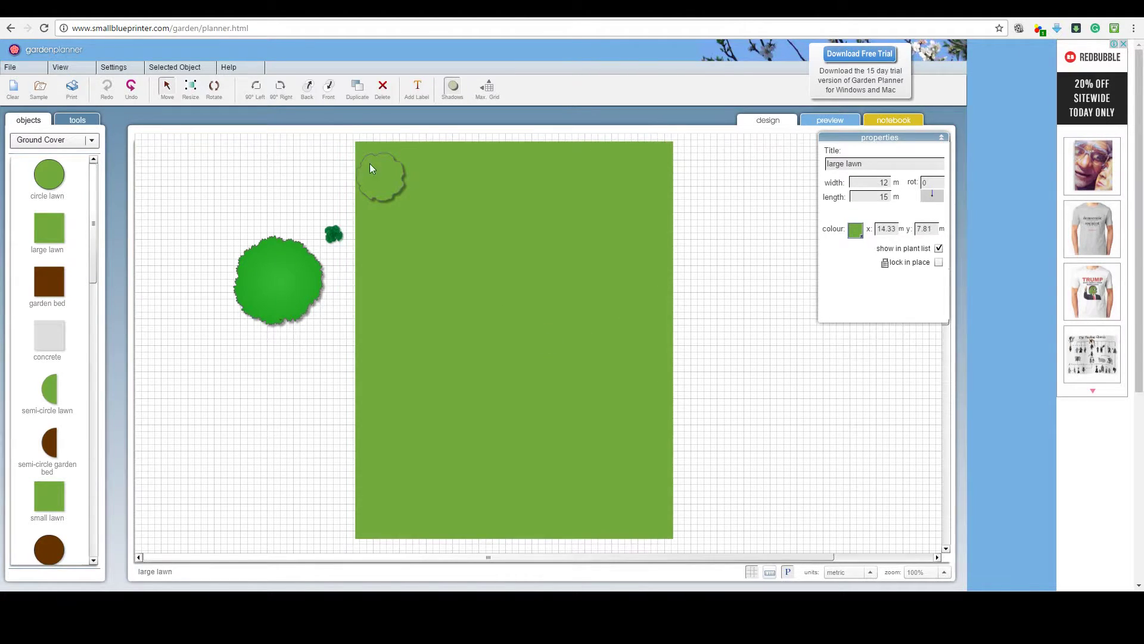
pyautogui.moveTo(404, 173); pyautogui.dragTo(416, 173)
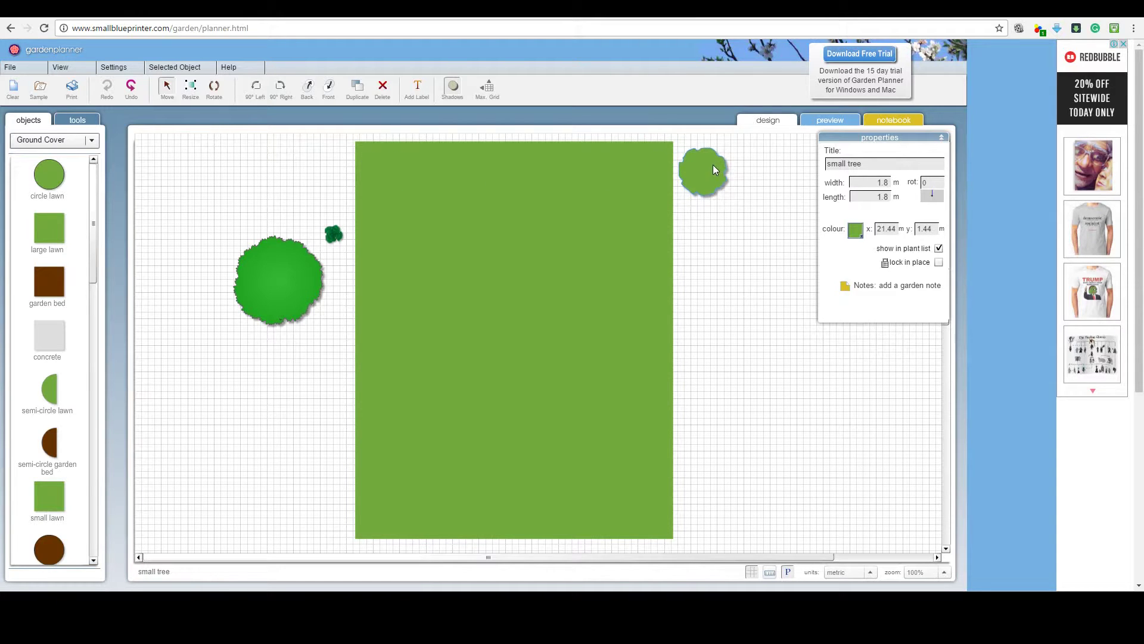
# Arrange the trees and shrub at the lawn's top, then place wooden table and chairs at its lower right
pyautogui.moveTo(715, 170); pyautogui.dragTo(717, 169)
pyautogui.moveTo(343, 232); pyautogui.dragTo(282, 192)
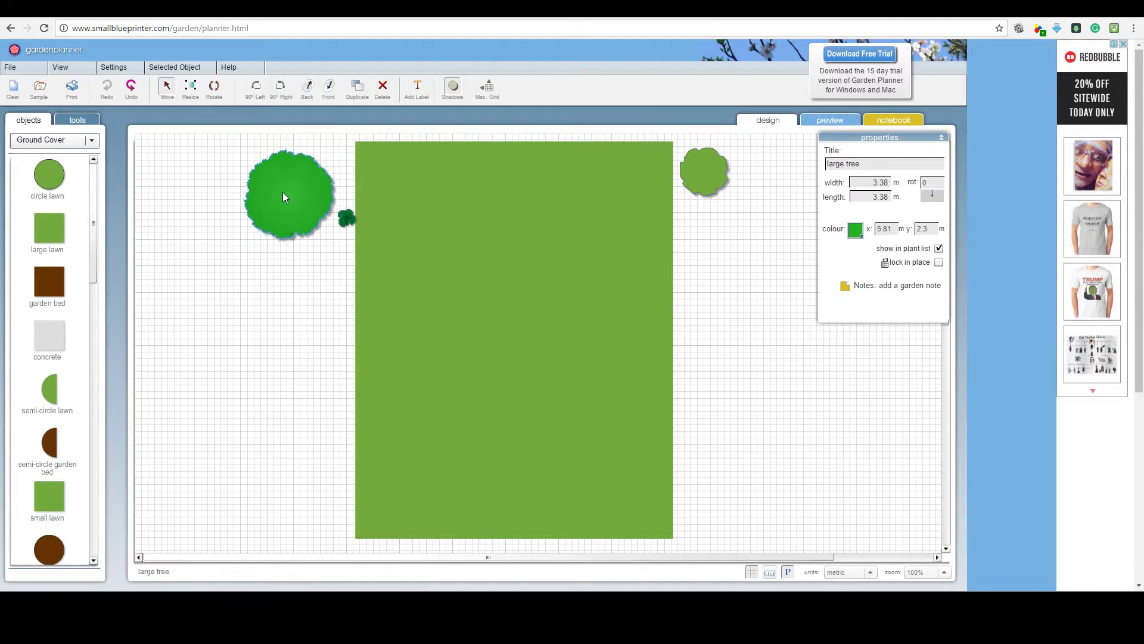
pyautogui.click(73, 141)
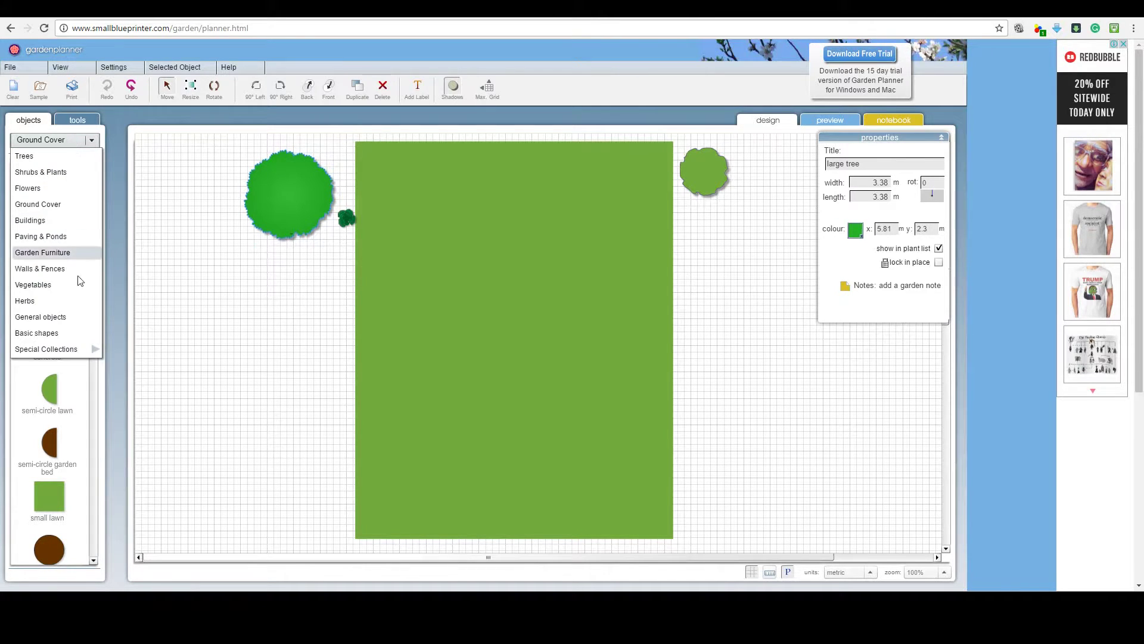
pyautogui.click(48, 253)
pyautogui.scroll(-3, 57, 290)
pyautogui.scroll(3, 66, 290)
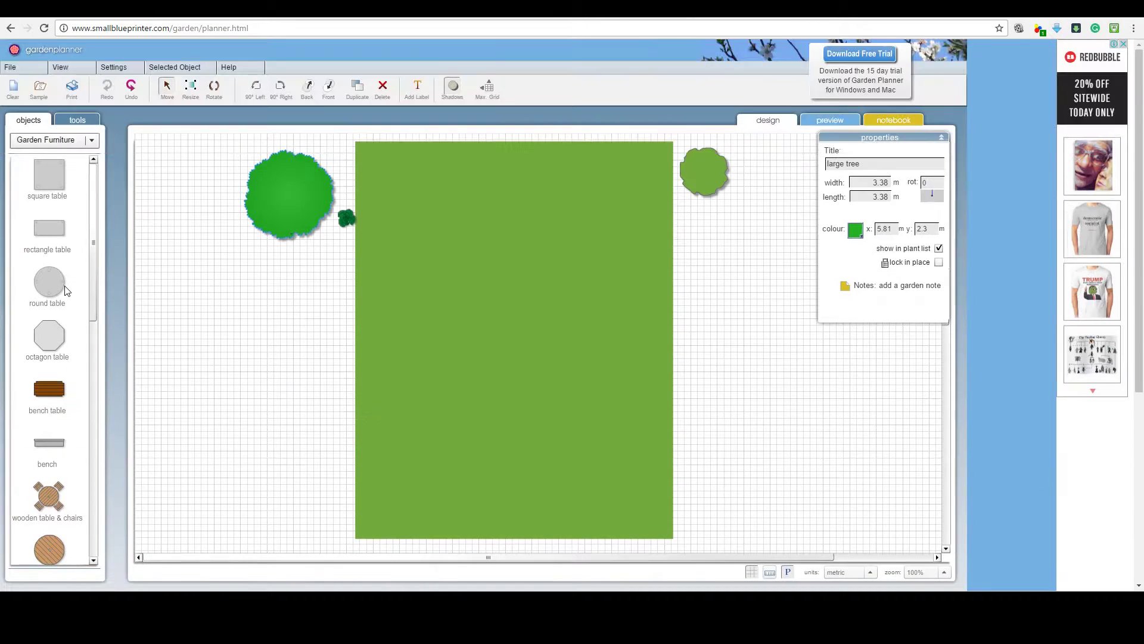
pyautogui.moveTo(47, 502); pyautogui.dragTo(607, 500)
# Browse the Buildings category, then bring up the General objects
pyautogui.click(91, 140)
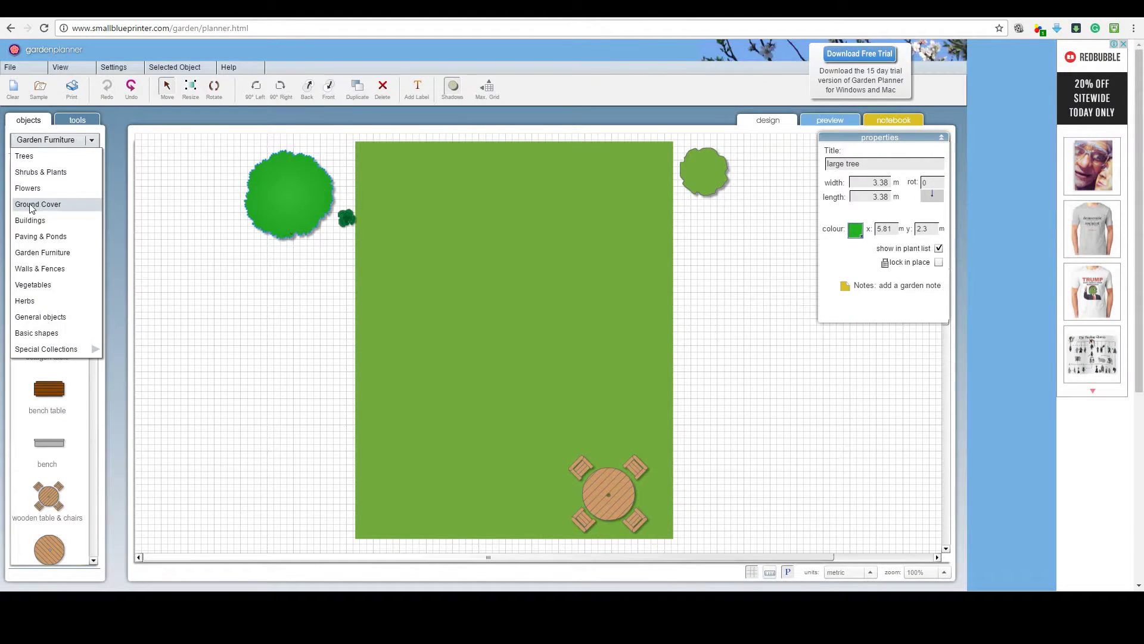
pyautogui.click(37, 220)
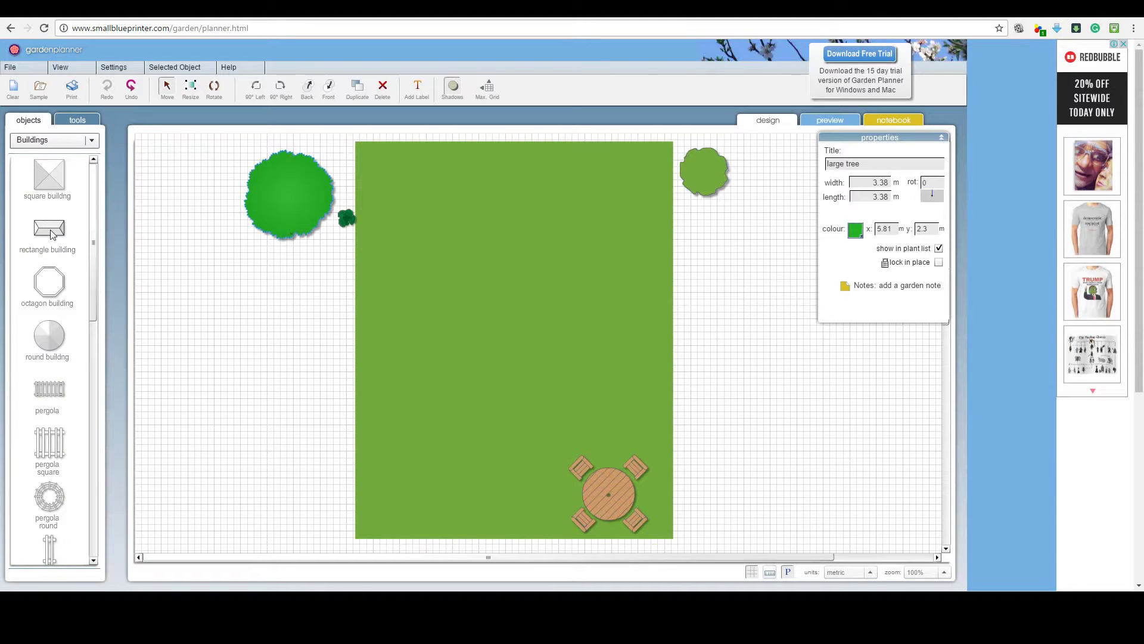
pyautogui.click(49, 147)
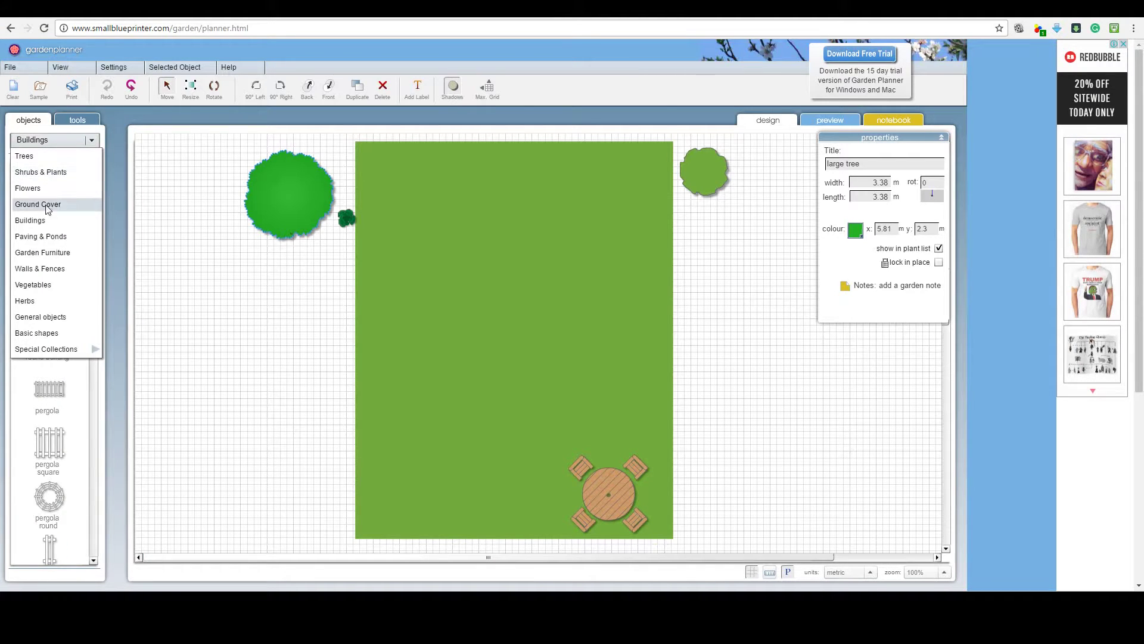
pyautogui.click(41, 317)
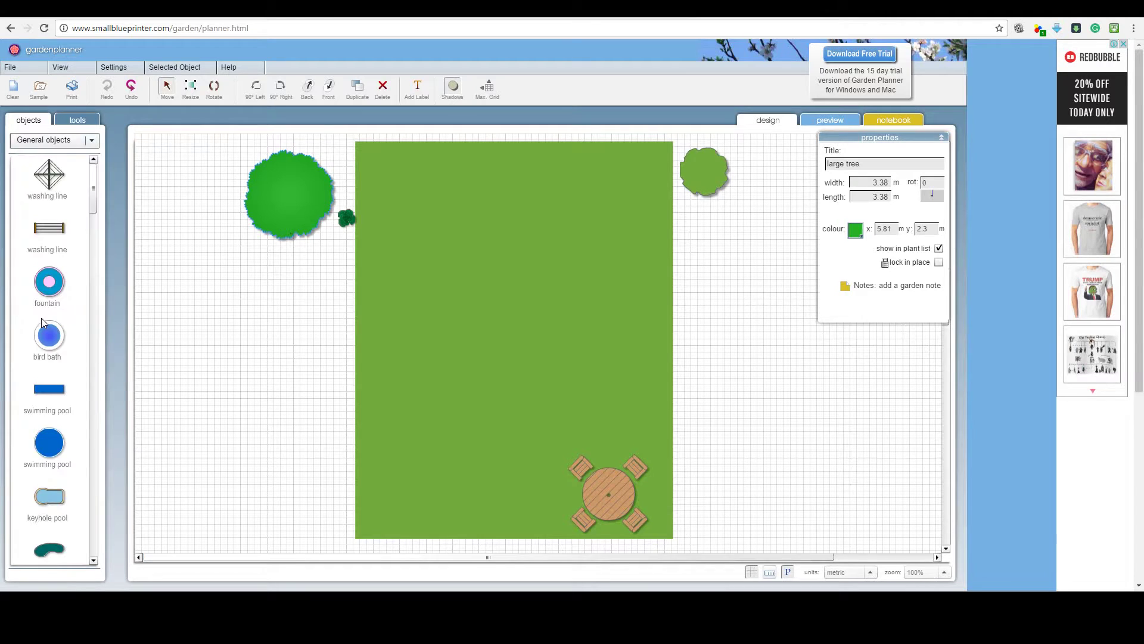
# Add rotary and straight washing lines, rotating the straight one 90° onto the lawn's left edge
pyautogui.moveTo(48, 162); pyautogui.dragTo(441, 237)
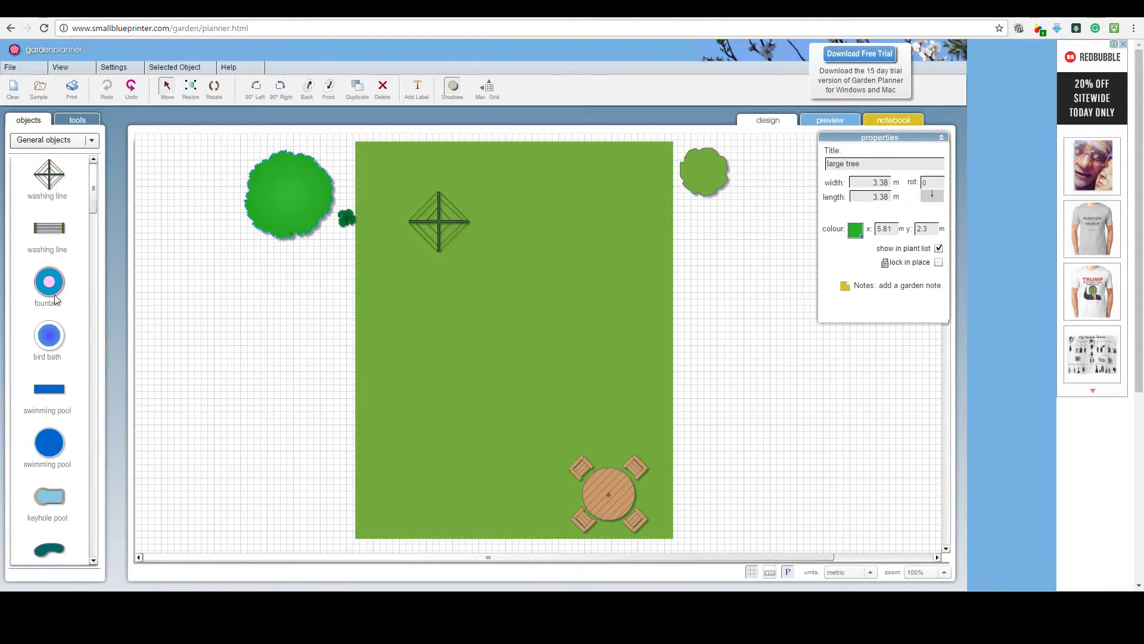
pyautogui.moveTo(40, 233); pyautogui.dragTo(393, 405)
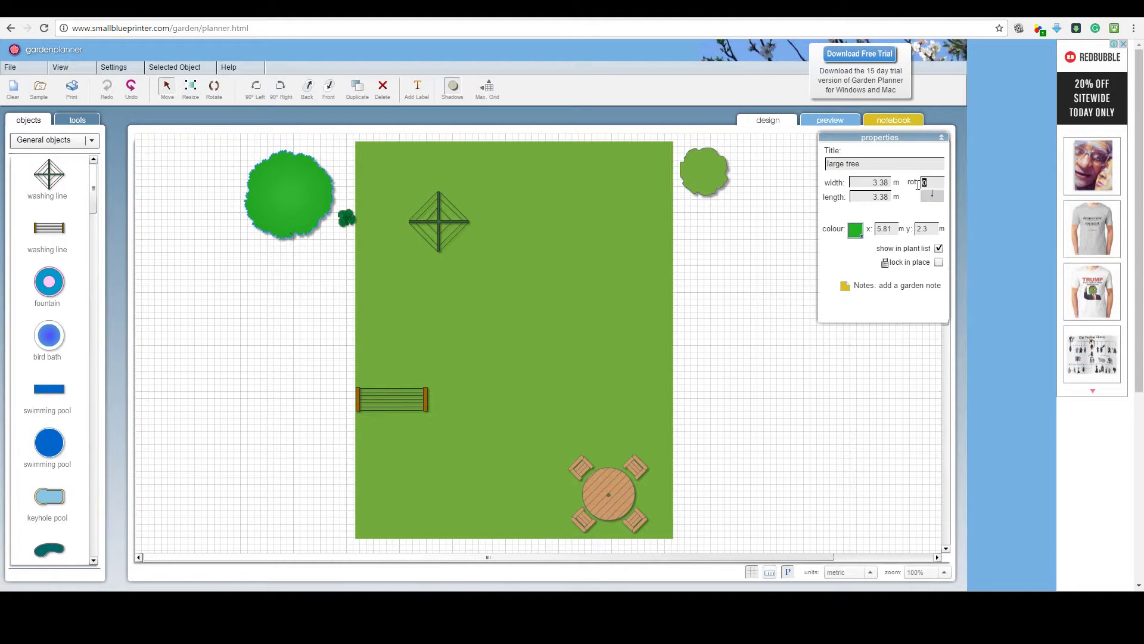
pyautogui.write('90')
pyautogui.click(383, 396)
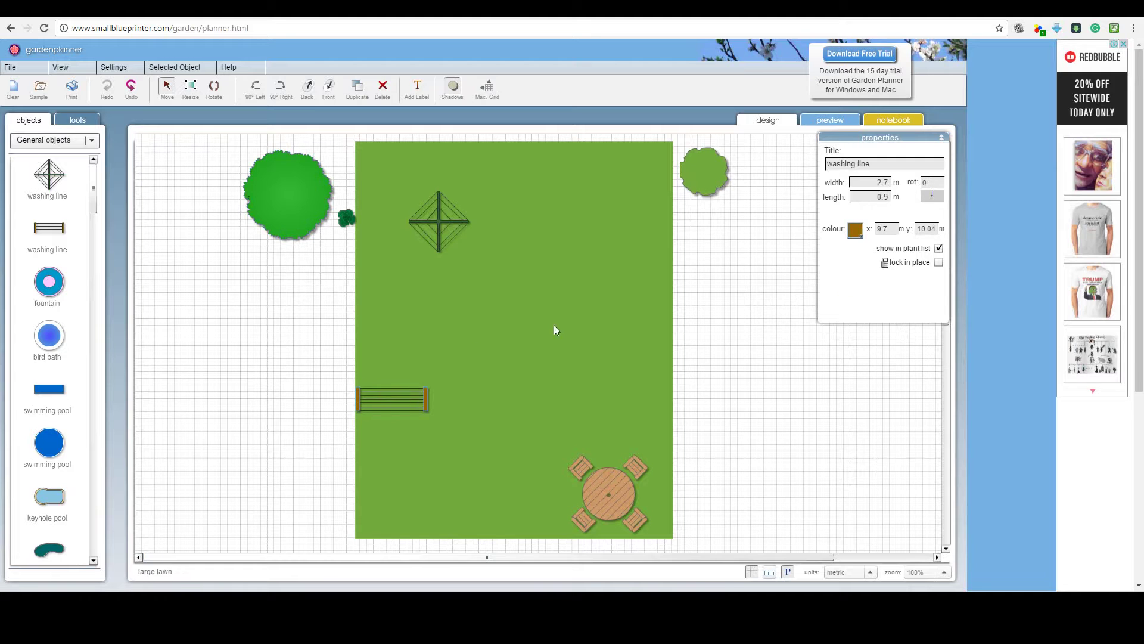
pyautogui.write('90')
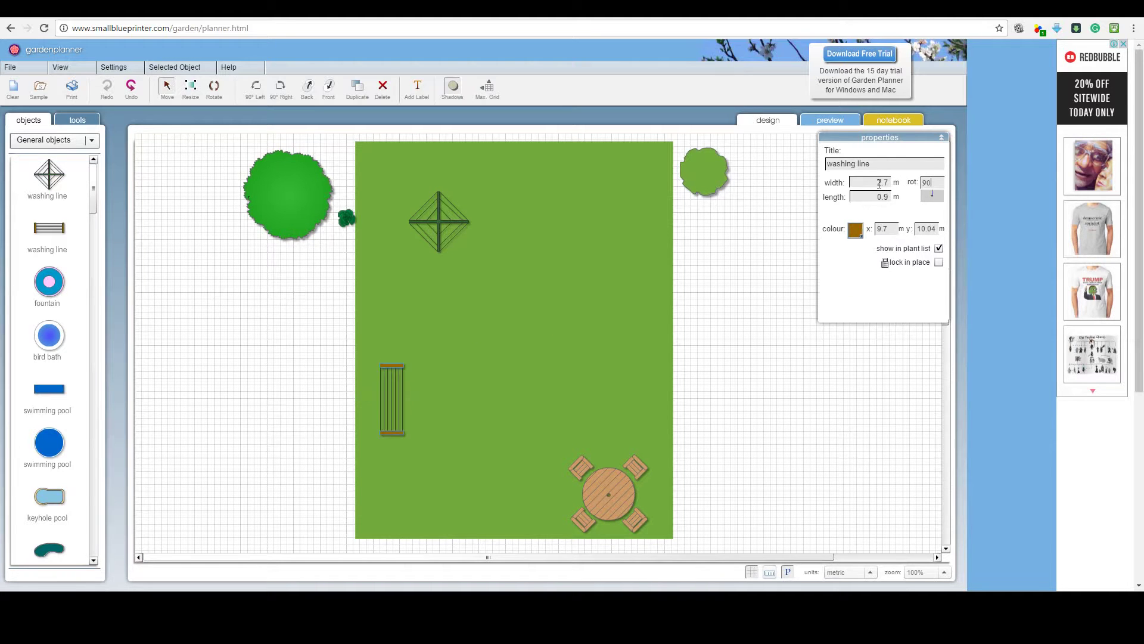
pyautogui.moveTo(379, 367); pyautogui.dragTo(367, 367)
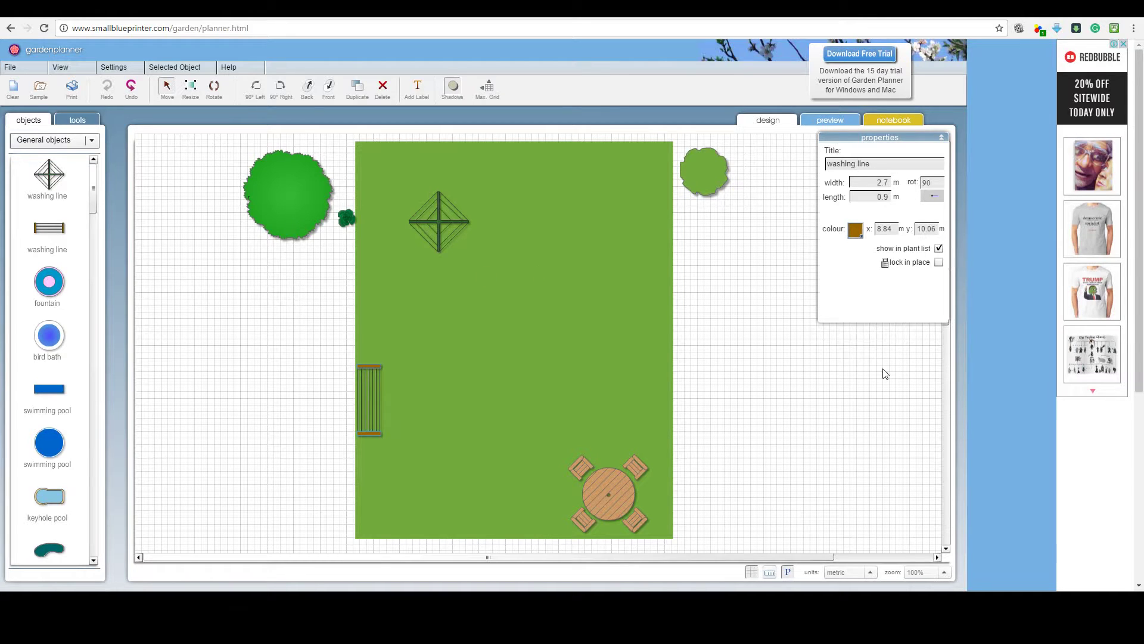
pyautogui.moveTo(489, 280); pyautogui.dragTo(483, 306)
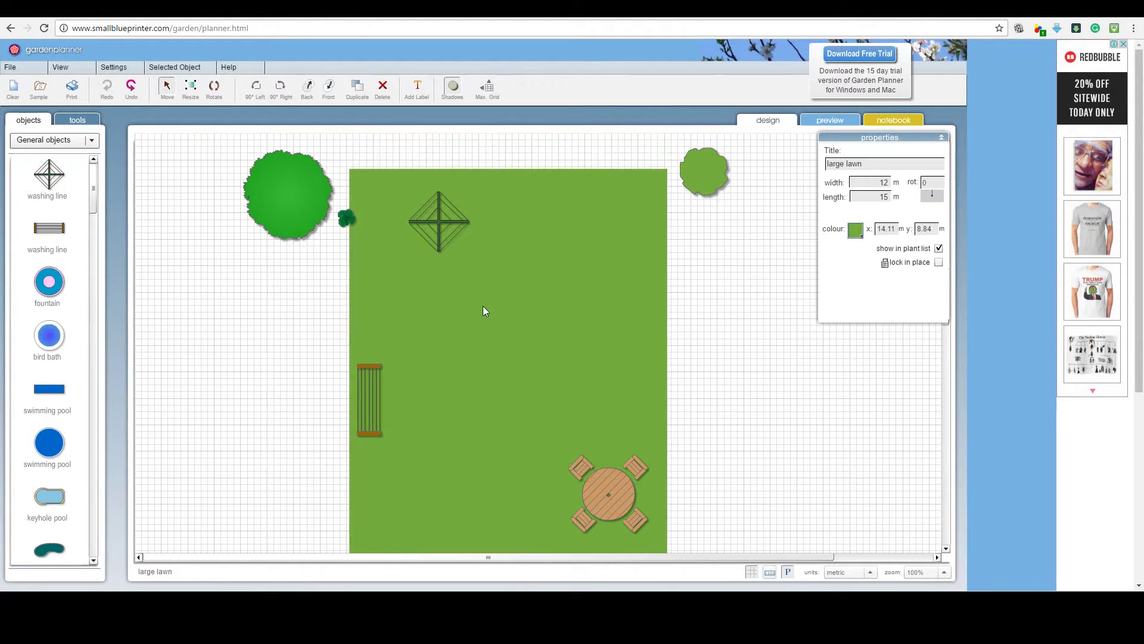
# Nudge the lawn into place, shift the table and chairs down, and lower the rotary washing line
pyautogui.moveTo(855, 142); pyautogui.dragTo(834, 145)
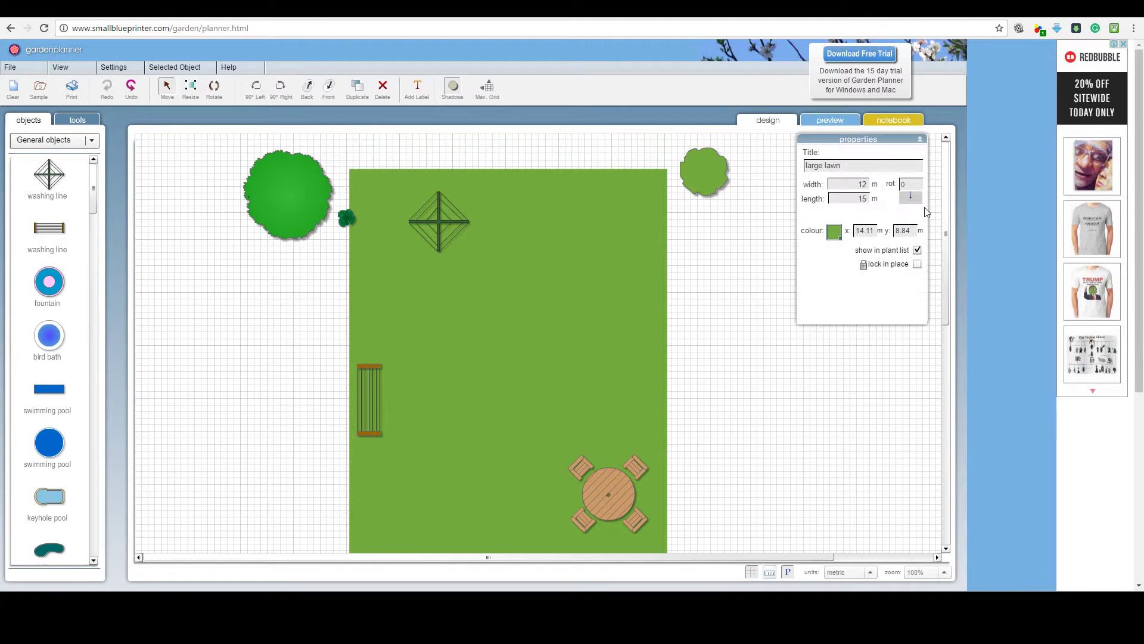
pyautogui.scroll(-1, 945, 209)
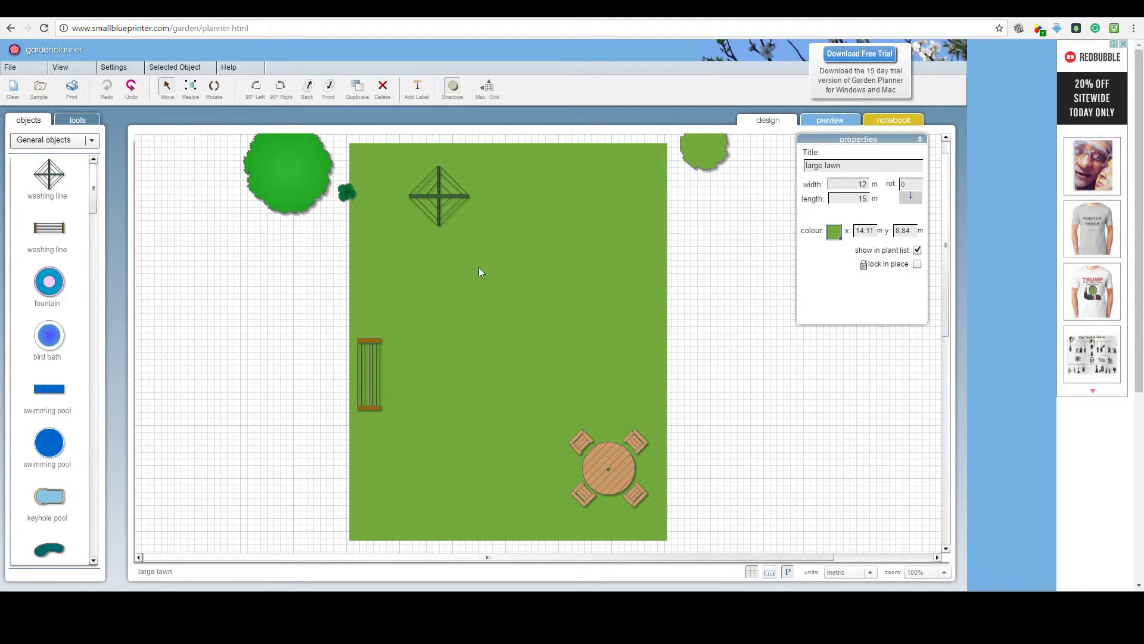
pyautogui.moveTo(478, 267); pyautogui.dragTo(475, 280)
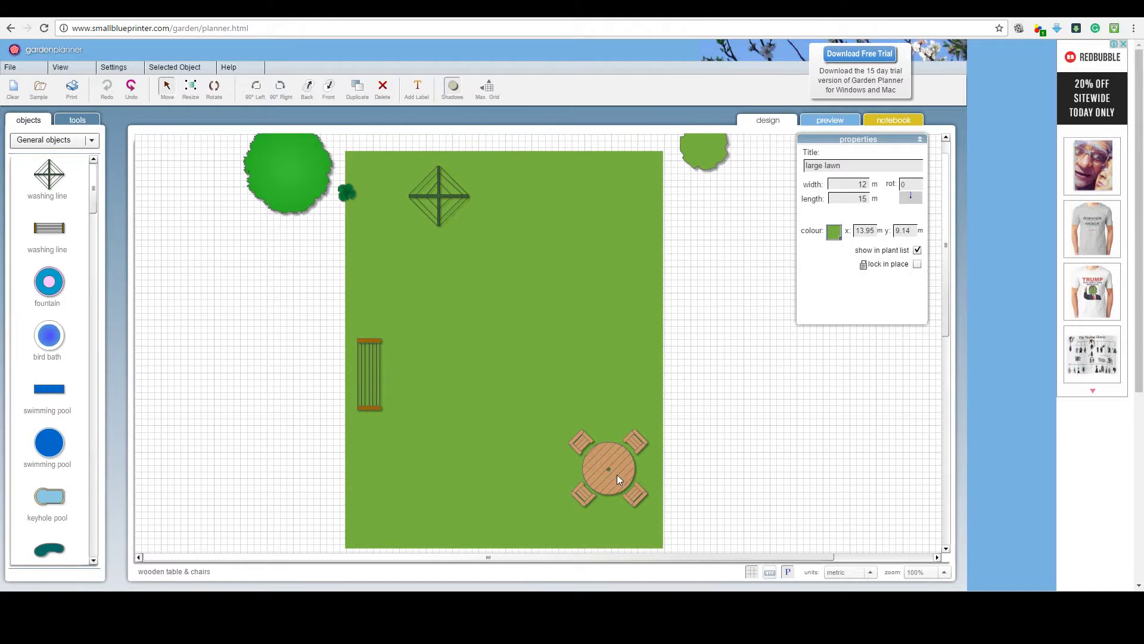
pyautogui.moveTo(617, 475); pyautogui.dragTo(621, 505)
pyautogui.moveTo(351, 366); pyautogui.dragTo(367, 341)
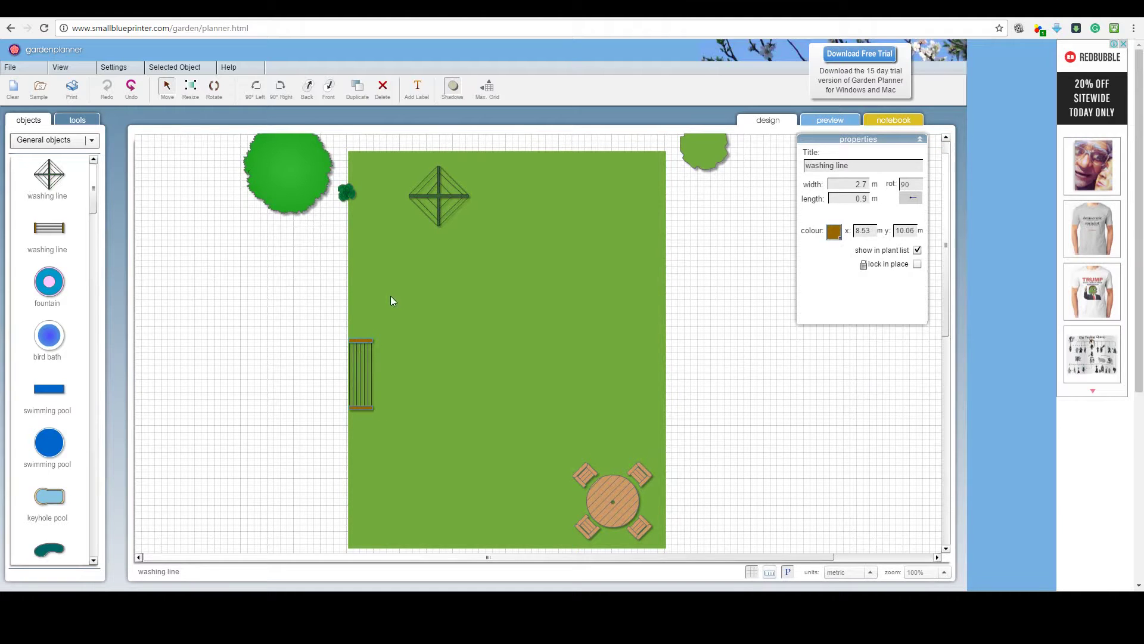
pyautogui.click(438, 184)
pyautogui.moveTo(439, 198); pyautogui.dragTo(432, 250)
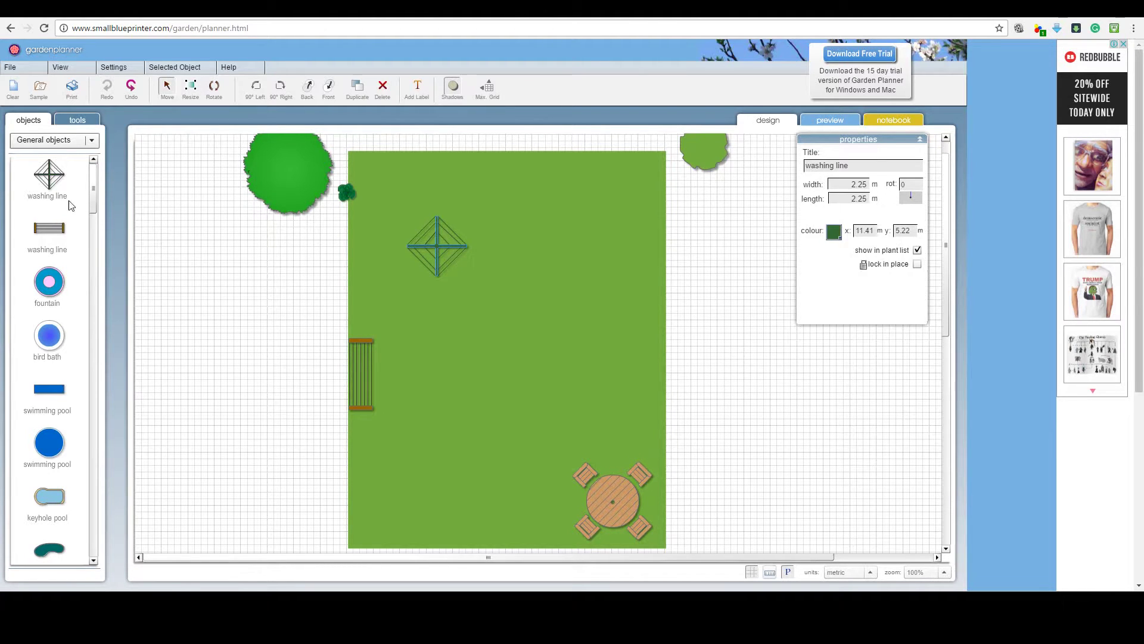
# Place two large shrubs at the lawn's top-left corner, lined up on its left edge
pyautogui.click(59, 141)
pyautogui.click(44, 188)
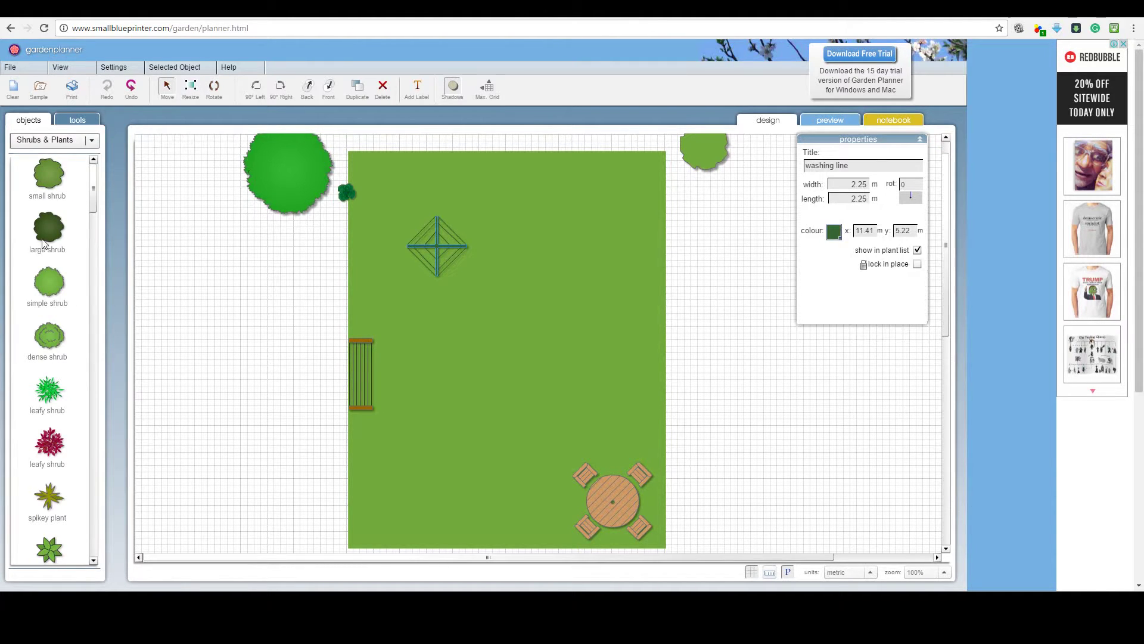
pyautogui.moveTo(43, 243); pyautogui.dragTo(398, 172)
pyautogui.click(403, 171)
pyautogui.moveTo(48, 229); pyautogui.dragTo(476, 214)
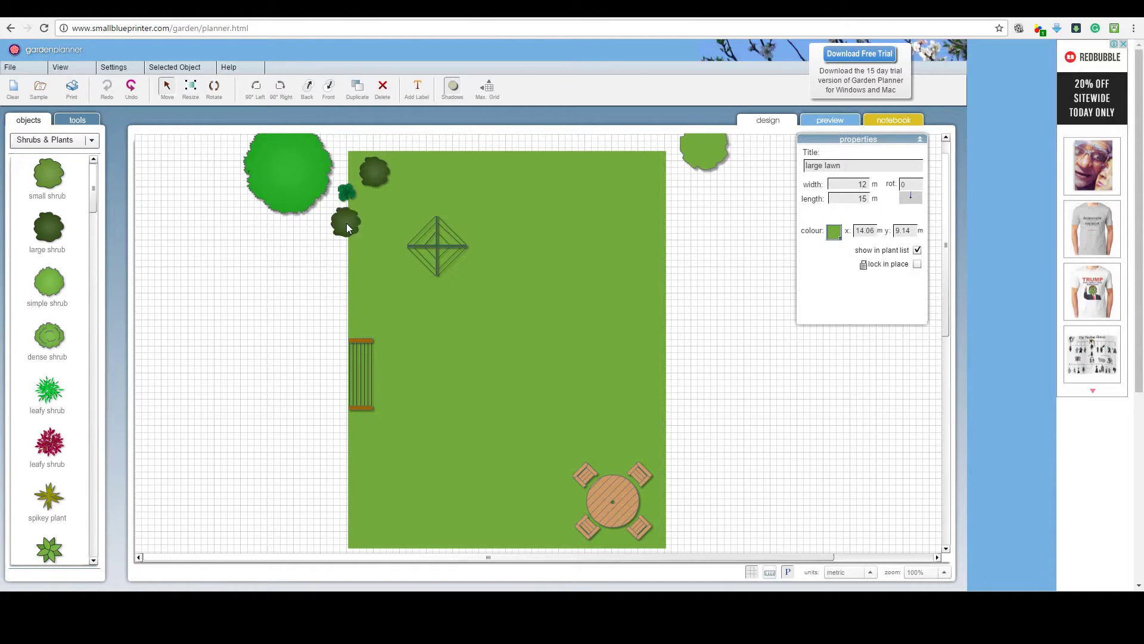
pyautogui.moveTo(367, 224); pyautogui.dragTo(394, 220)
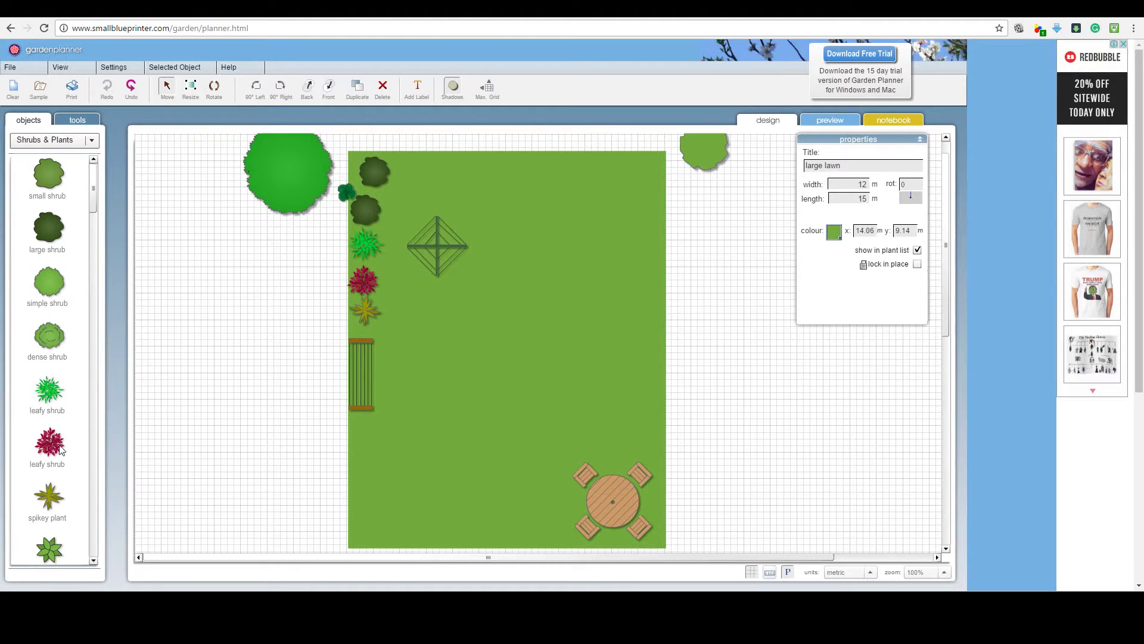
# Add more plants down the lawn's left edge, ending with a pink flowering shrub
pyautogui.scroll(-3, 60, 450)
pyautogui.scroll(2, 60, 441)
pyautogui.moveTo(48, 468); pyautogui.dragTo(393, 393)
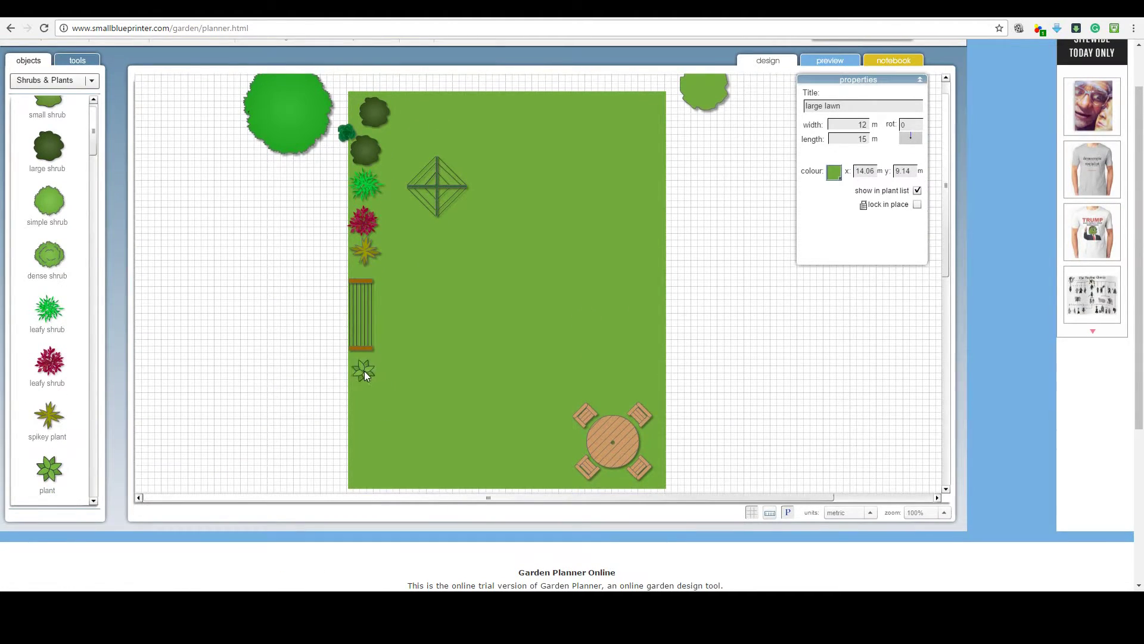
pyautogui.scroll(1, 46, 304)
pyautogui.moveTo(93, 191); pyautogui.dragTo(98, 288)
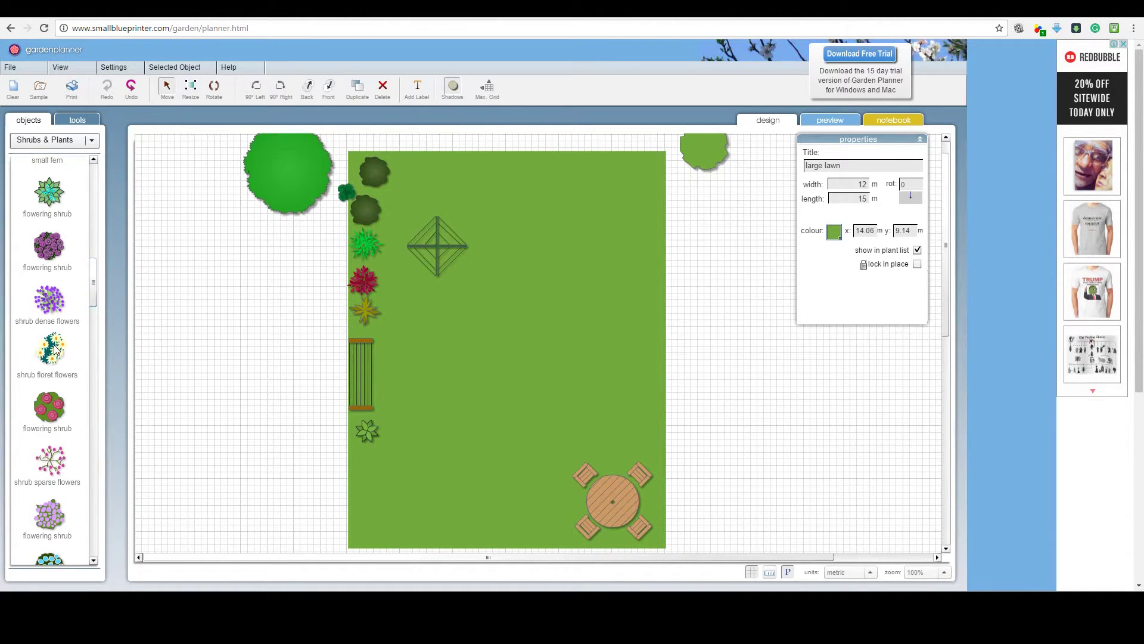
pyautogui.moveTo(50, 350); pyautogui.dragTo(366, 460)
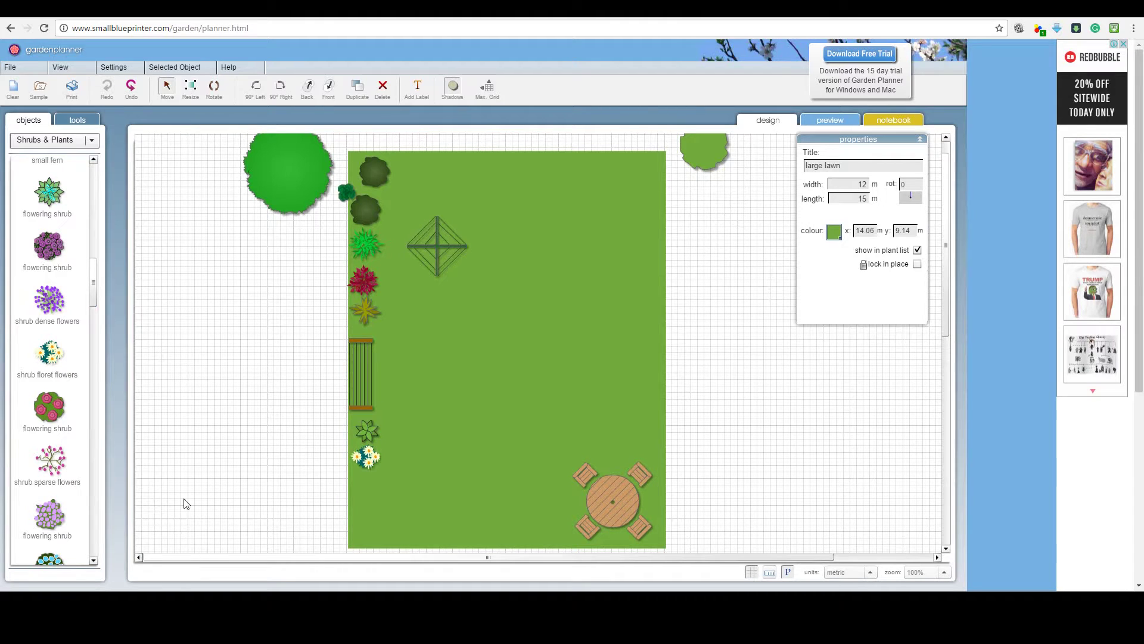
pyautogui.moveTo(49, 403)
pyautogui.mouseDown()
pyautogui.moveTo(359, 493)
pyautogui.moveTo(373, 482)
pyautogui.mouseUp()
# Cluster purple, dense-flowered, floret-flowered and white-flowered shrubs near the lawn's right edge
pyautogui.scroll(-1, 53, 405)
pyautogui.scroll(1, 53, 405)
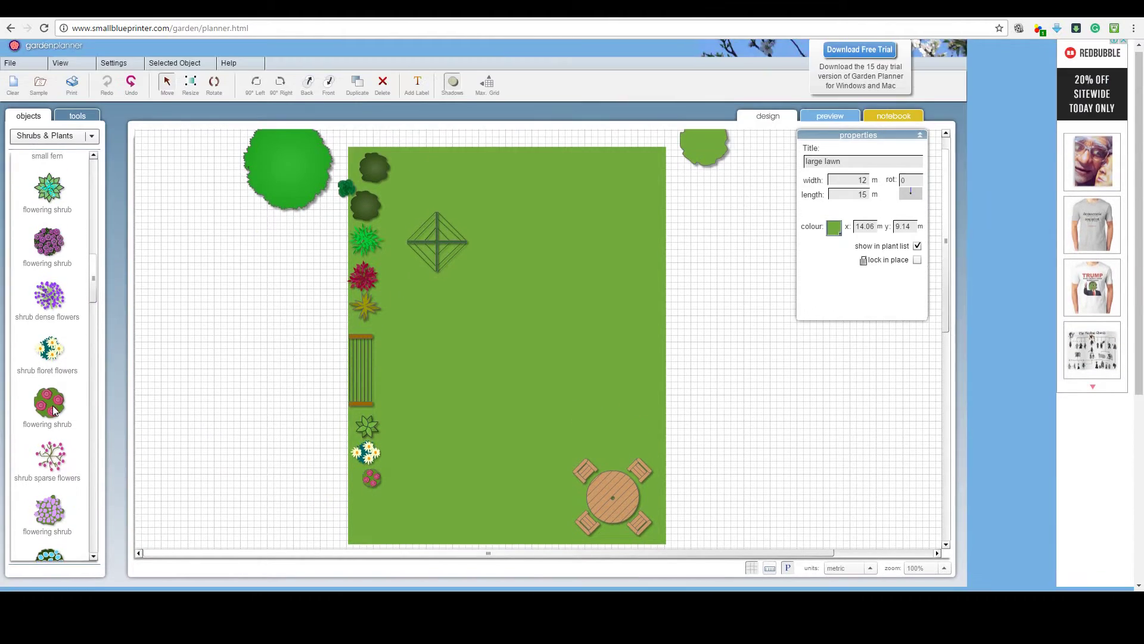
pyautogui.moveTo(67, 255)
pyautogui.mouseDown()
pyautogui.moveTo(349, 519)
pyautogui.moveTo(358, 508)
pyautogui.moveTo(673, 439)
pyautogui.moveTo(649, 430)
pyautogui.mouseUp()
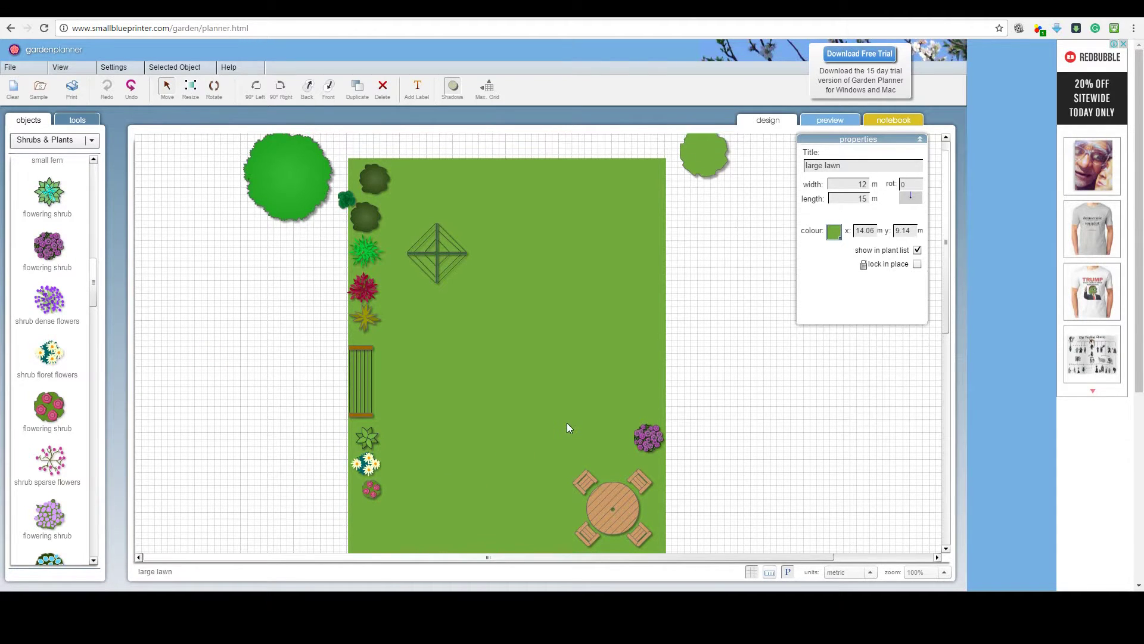
pyautogui.moveTo(43, 302); pyautogui.dragTo(644, 402)
pyautogui.moveTo(49, 352); pyautogui.dragTo(624, 376)
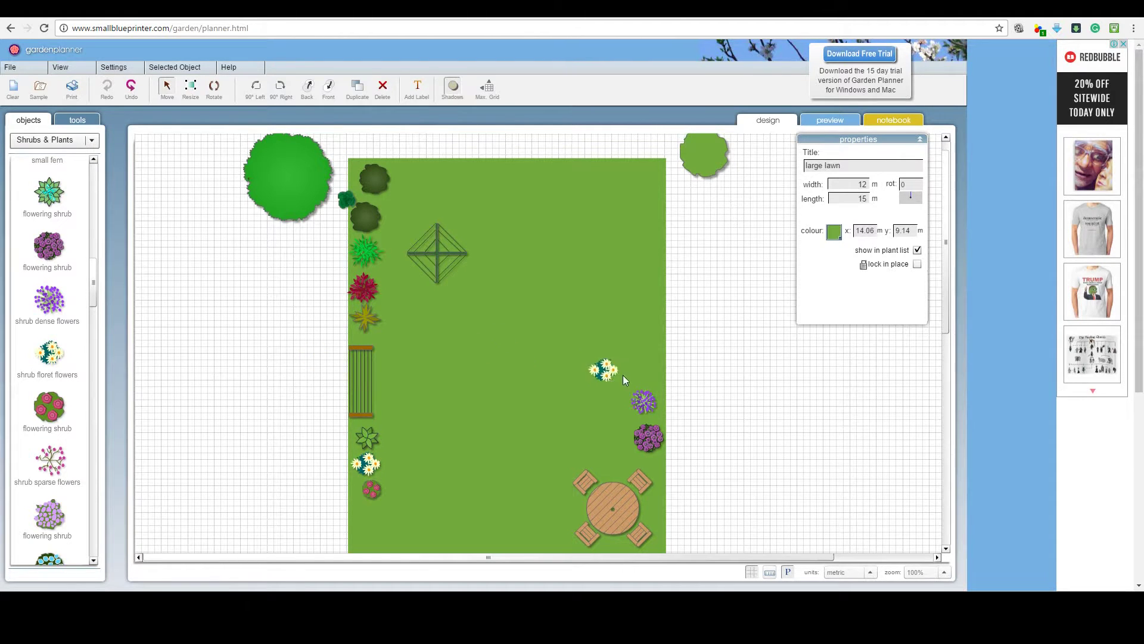
pyautogui.scroll(-5, 48, 357)
pyautogui.moveTo(49, 411); pyautogui.dragTo(648, 350)
pyautogui.scroll(-5, 48, 358)
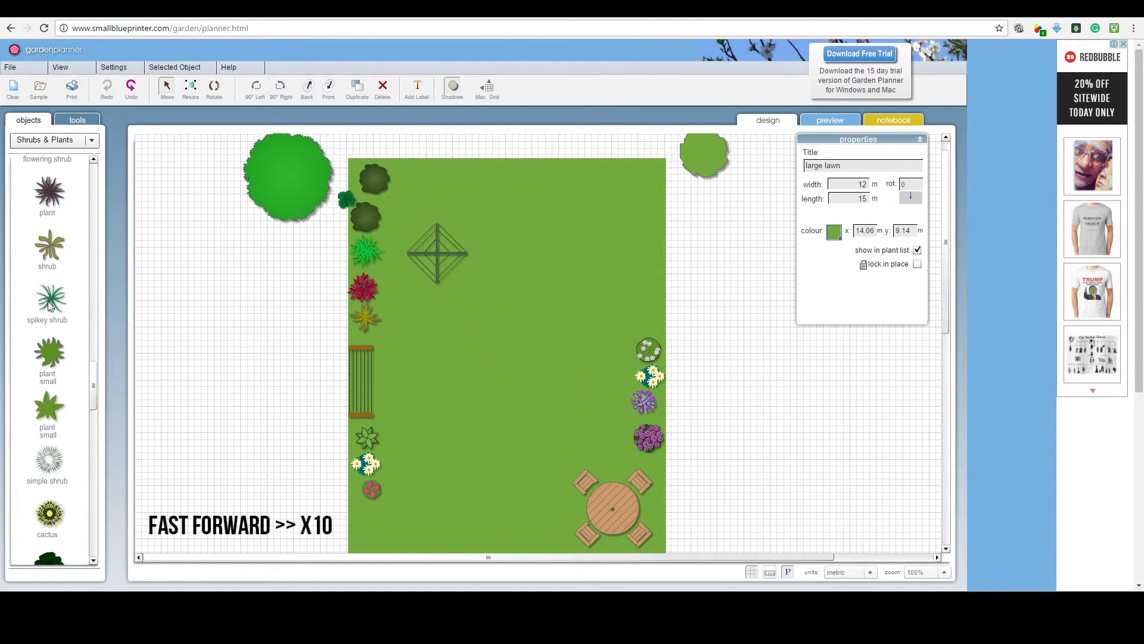
pyautogui.click(91, 140)
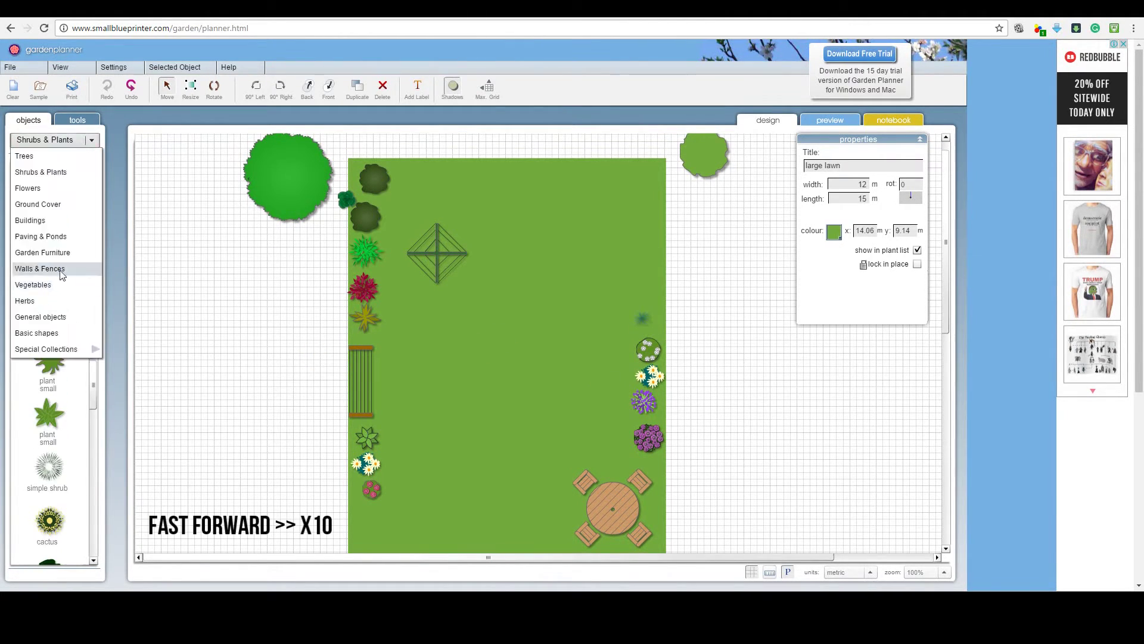
# Place a fence along the top of the plan and set its size to 8 m
pyautogui.click(61, 270)
pyautogui.scroll(-1, 573, 316)
pyautogui.scroll(-3, 48, 357)
pyautogui.moveTo(49, 411); pyautogui.dragTo(489, 160)
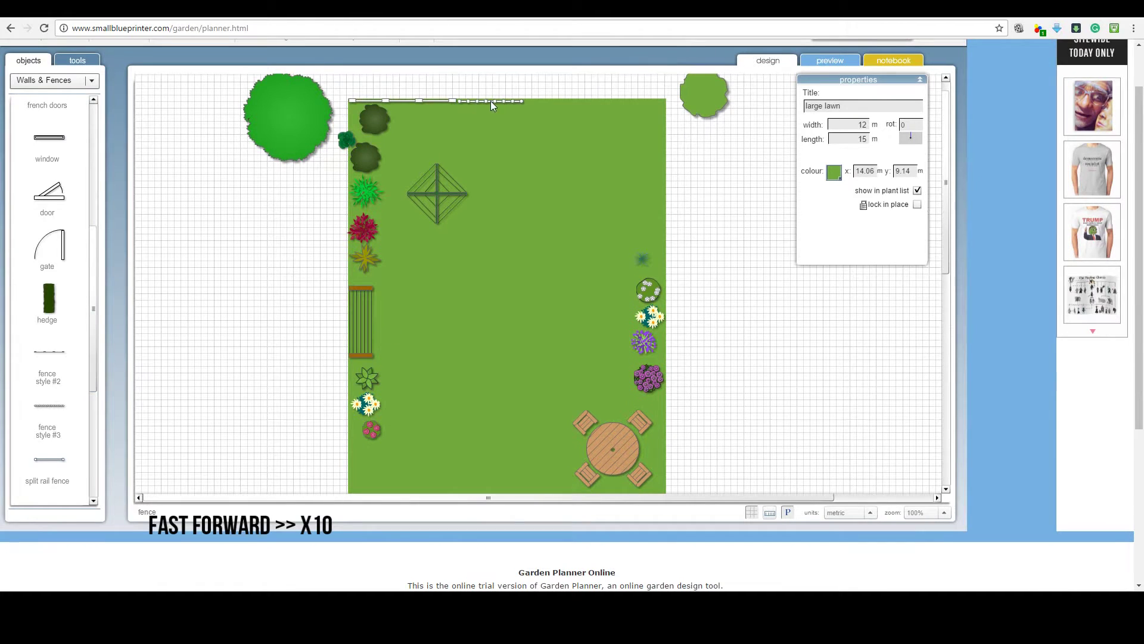
pyautogui.tripleClick(849, 125)
pyautogui.write('8')
pyautogui.press('Return')
# Add a concrete path 8 m long and 1 m wide on the lawn
pyautogui.click(91, 80)
pyautogui.click(47, 119)
pyautogui.scroll(-1, 48, 298)
pyautogui.moveTo(49, 276); pyautogui.dragTo(445, 332)
pyautogui.tripleClick(849, 139)
pyautogui.write('8')
pyautogui.press('Return')
pyautogui.tripleClick(849, 124)
pyautogui.write('1')
pyautogui.press('Return')
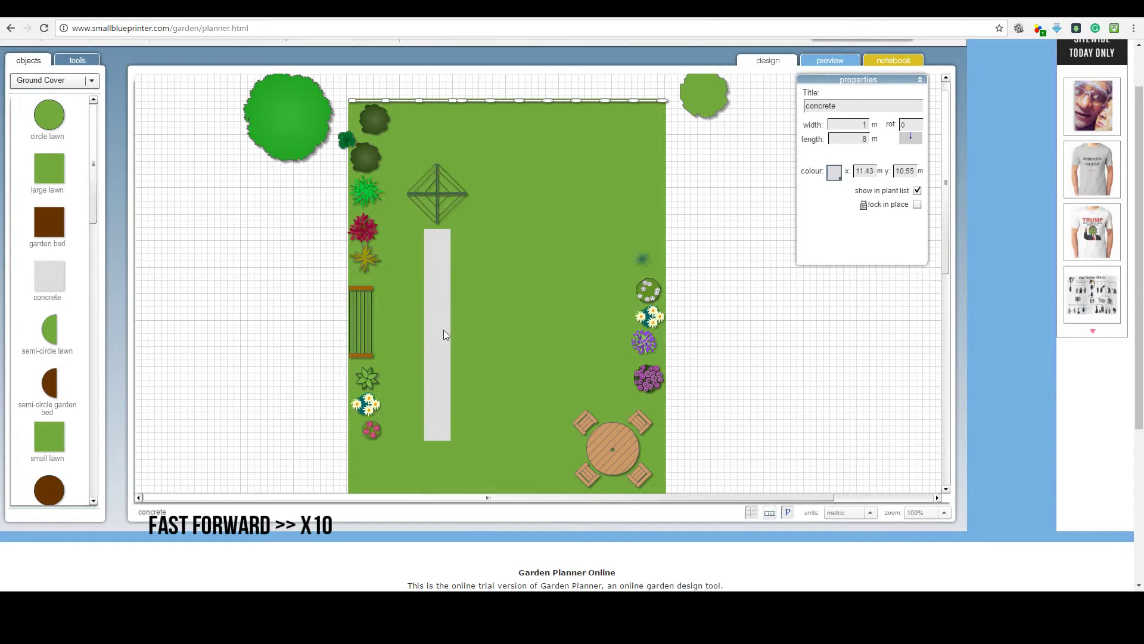
# Lay garden beds along the lawn's left, right and top edges, turning the top bed 90°
pyautogui.scroll(-1, 47, 298)
pyautogui.moveTo(48, 406); pyautogui.dragTo(47, 358)
pyautogui.moveTo(49, 138); pyautogui.dragTo(374, 234)
pyautogui.moveTo(49, 138); pyautogui.dragTo(373, 407)
pyautogui.moveTo(48, 138); pyautogui.dragTo(479, 239)
pyautogui.moveTo(49, 138); pyautogui.dragTo(644, 360)
pyautogui.moveTo(479, 238); pyautogui.dragTo(644, 285)
pyautogui.moveTo(49, 138); pyautogui.dragTo(427, 119)
pyautogui.click(910, 138)
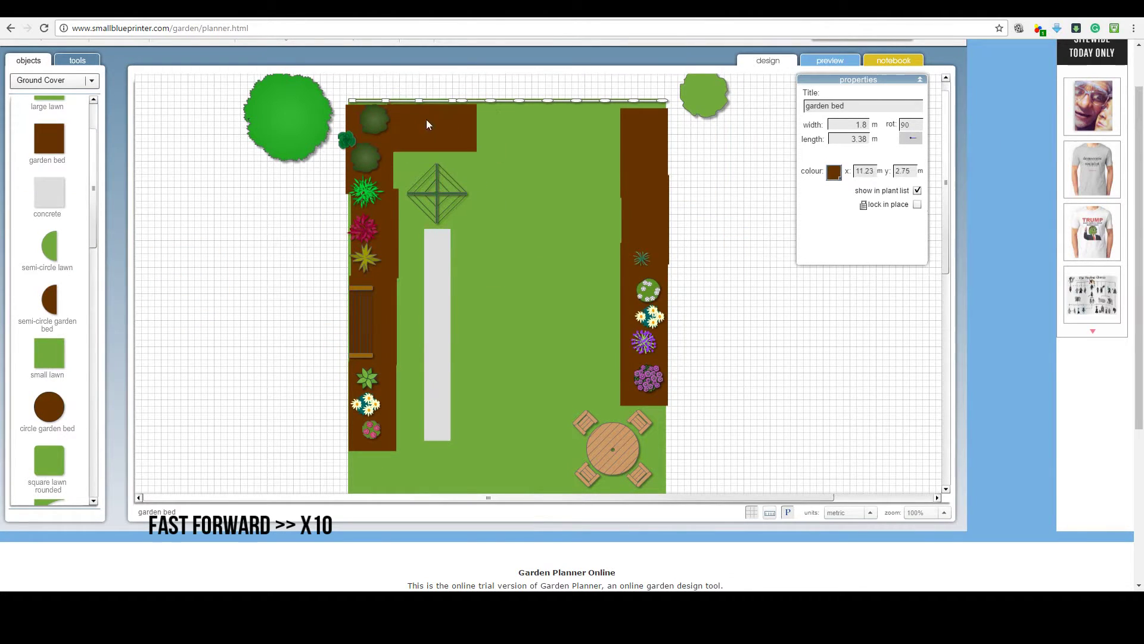
# Place a white-roofed shed and a thatch-roof gazebo at the top of the lawn
pyautogui.click(91, 80)
pyautogui.click(36, 101)
pyautogui.moveTo(49, 138); pyautogui.dragTo(541, 137)
pyautogui.scroll(-3, 48, 298)
pyautogui.moveTo(49, 361); pyautogui.dragTo(585, 205)
pyautogui.scroll(-5, 69, 469)
# Add wood decking 12 m long along the bottom of the lawn
pyautogui.click(91, 80)
pyautogui.click(36, 113)
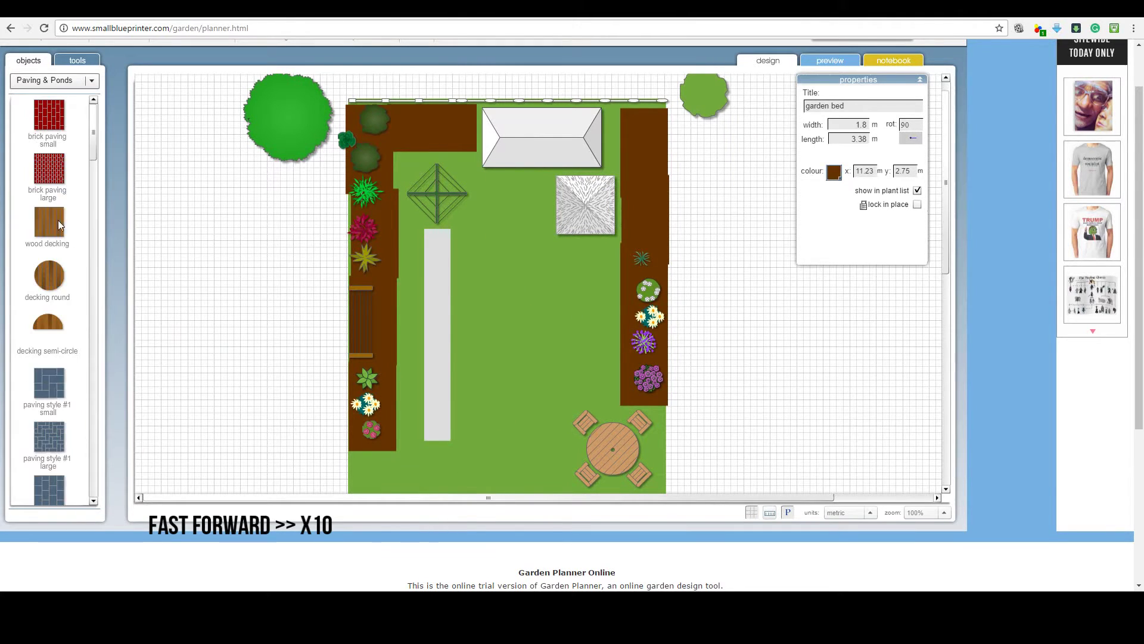
pyautogui.moveTo(49, 221); pyautogui.dragTo(498, 460)
pyautogui.doubleClick(849, 139)
pyautogui.write('12')
pyautogui.press('Return')
pyautogui.click(632, 442)
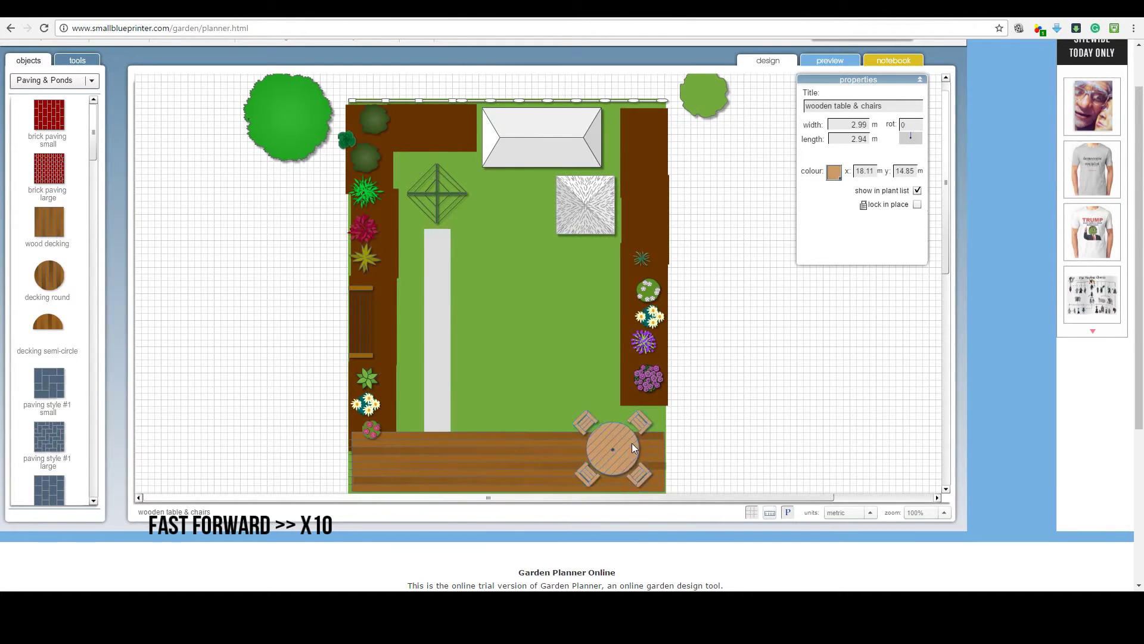
pyautogui.scroll(-2, 624, 427)
pyautogui.scroll(3, 538, 396)
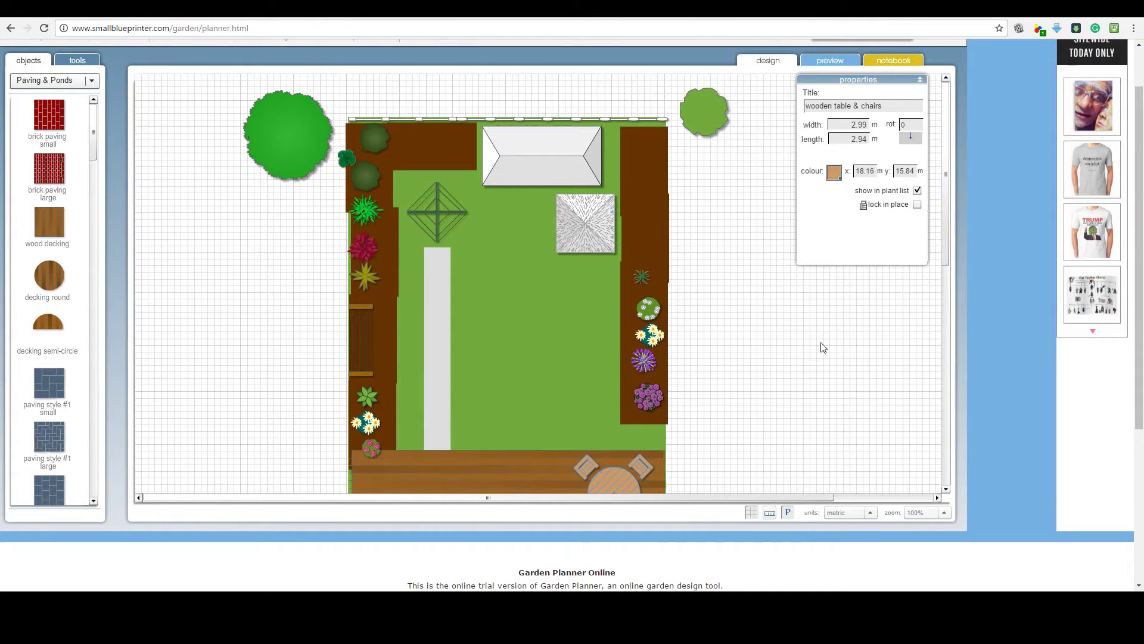
pyautogui.scroll(1, 821, 347)
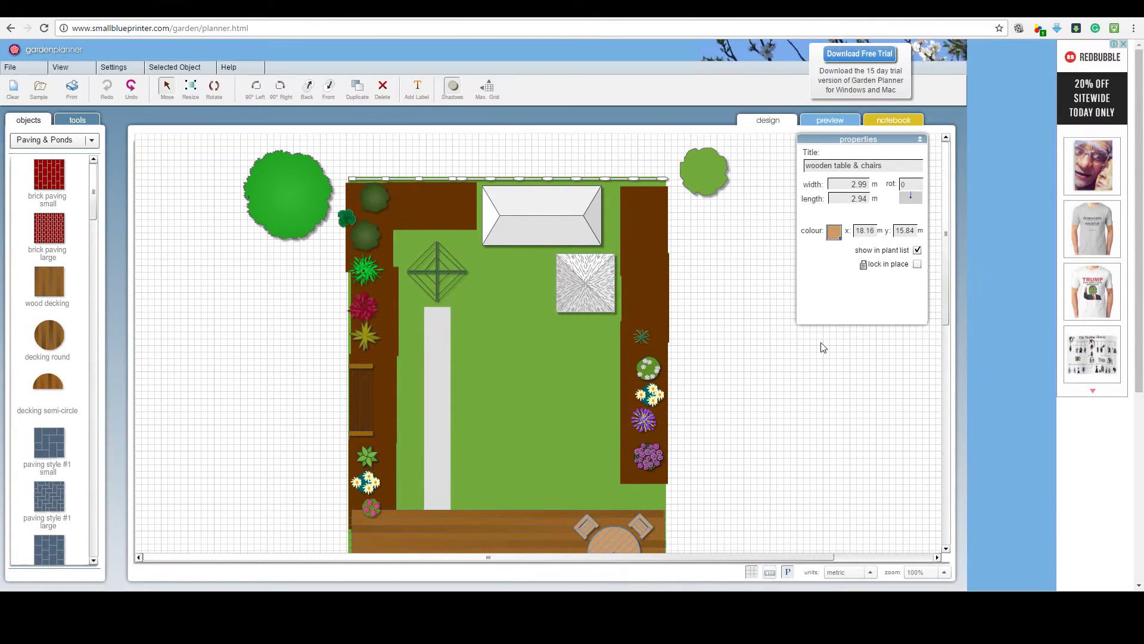
# Show the plan in File > Print preview and bring up the browser print dialog's destinations
pyautogui.click(11, 67)
pyautogui.click(27, 117)
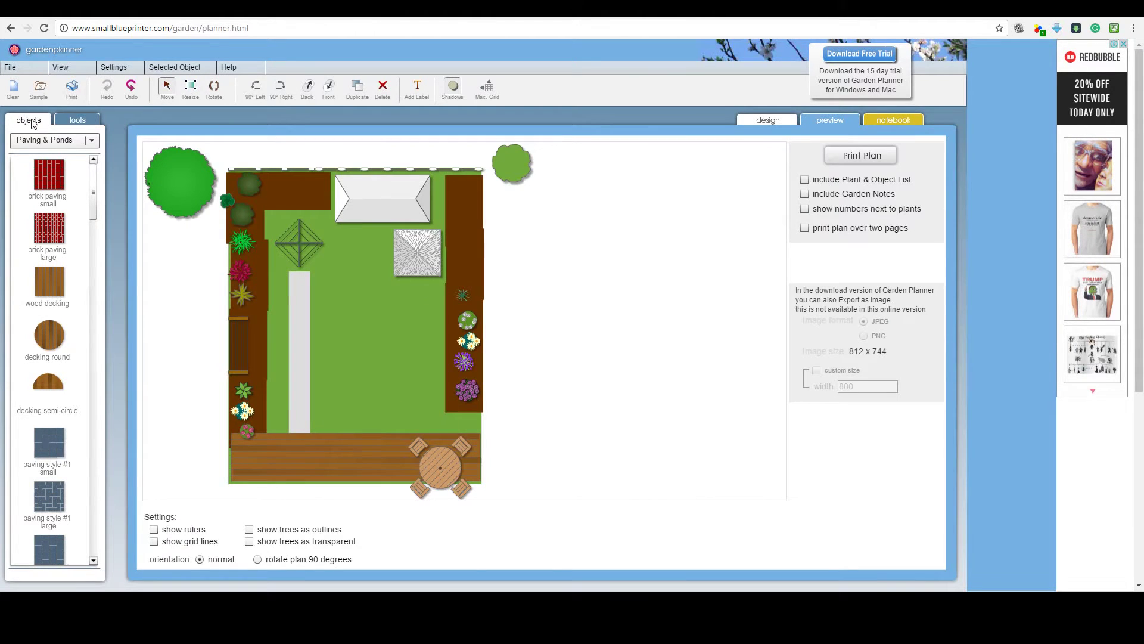
pyautogui.hotkey('ctrl', 'p')
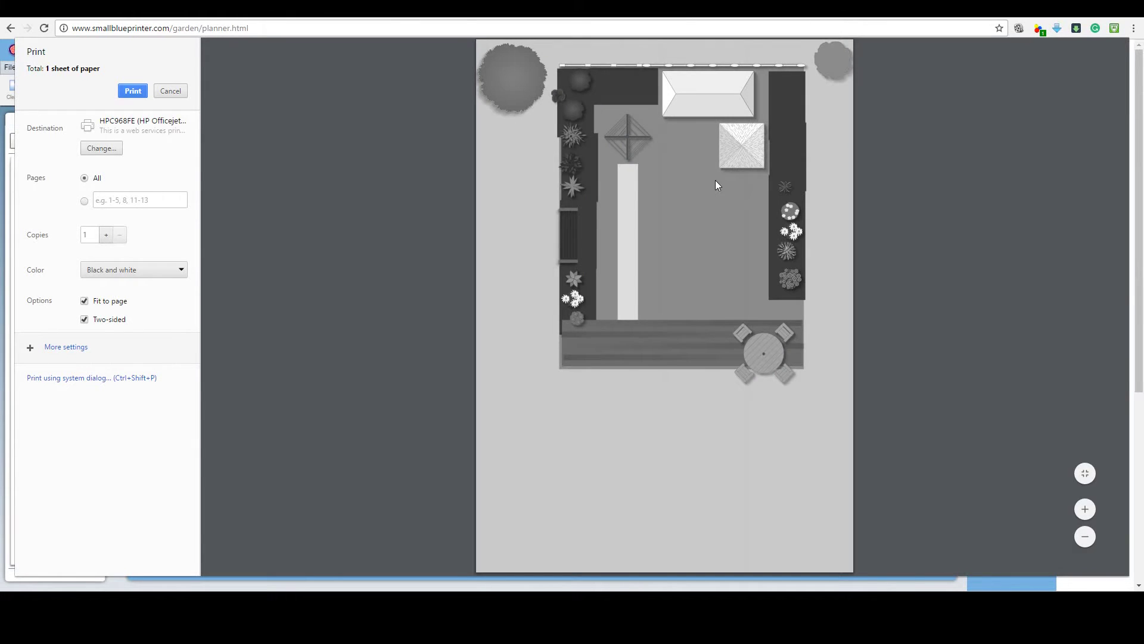
pyautogui.click(112, 148)
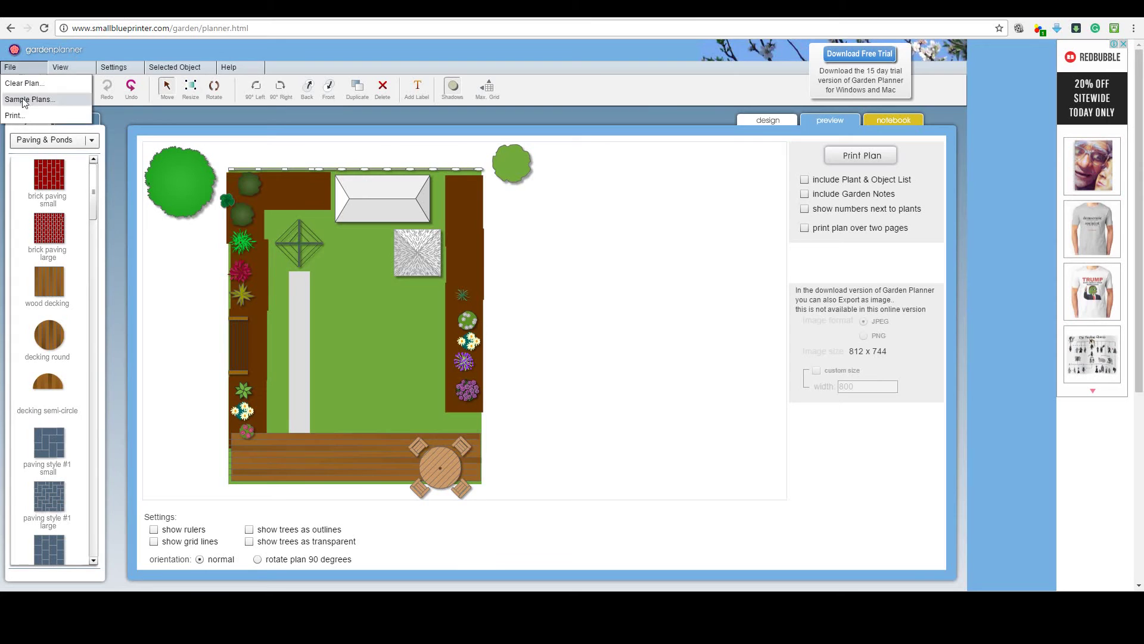
# Set the print destination to Save as PDF and start saving
pyautogui.hotkey('ctrl', 'p')
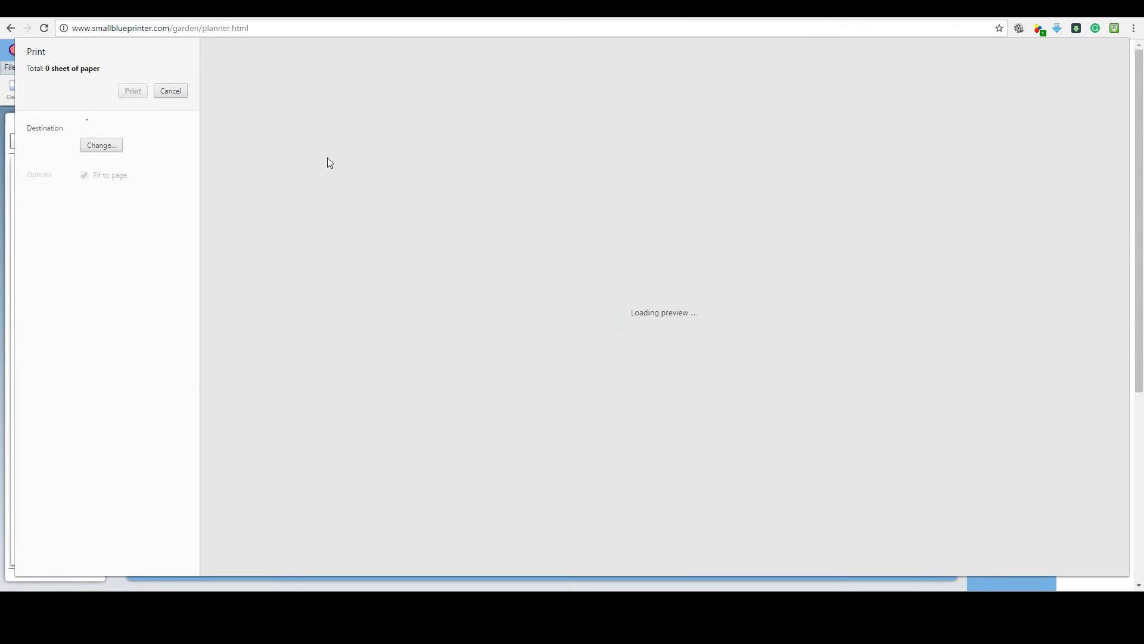
pyautogui.click(431, 284)
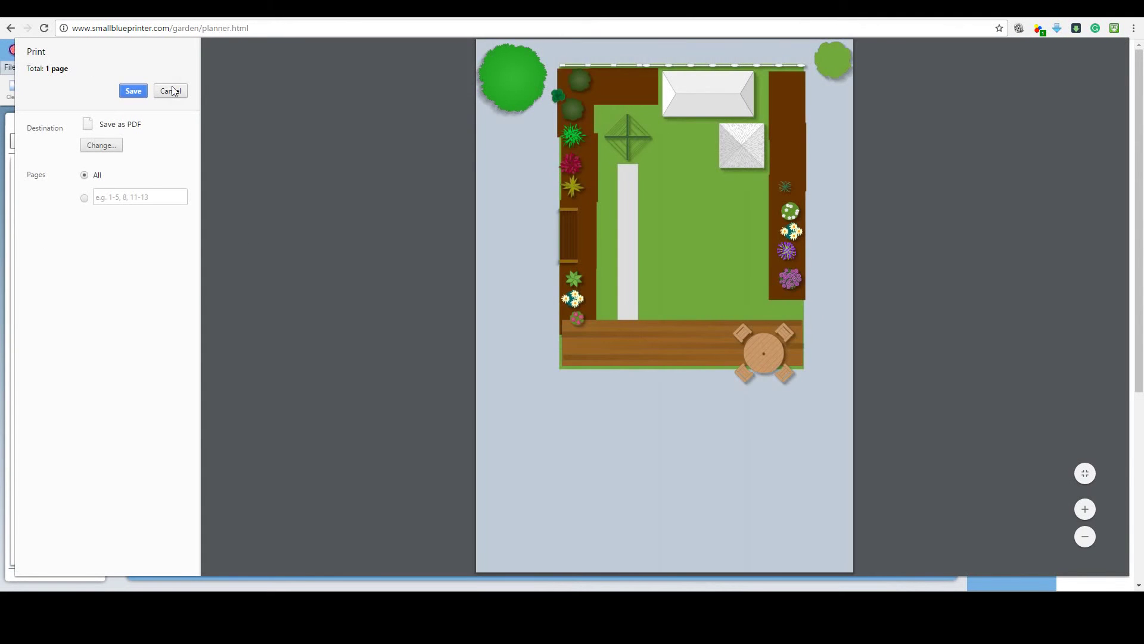
pyautogui.click(127, 92)
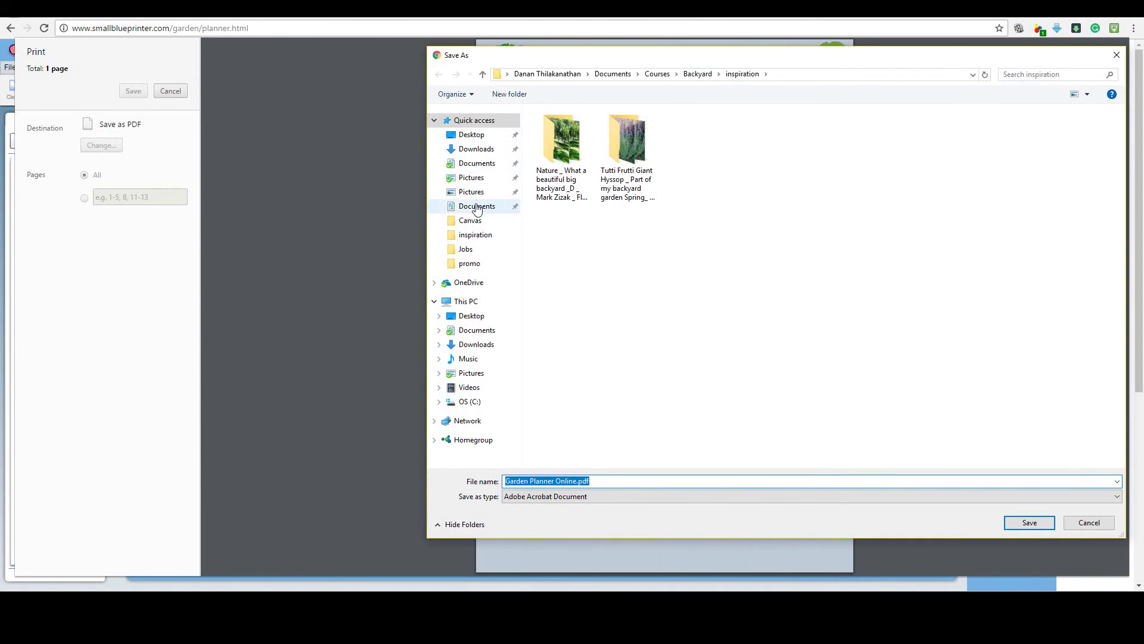
# Save the PDF as sketch_idea1 in the Backyard > Week1 folder
pyautogui.click(484, 235)
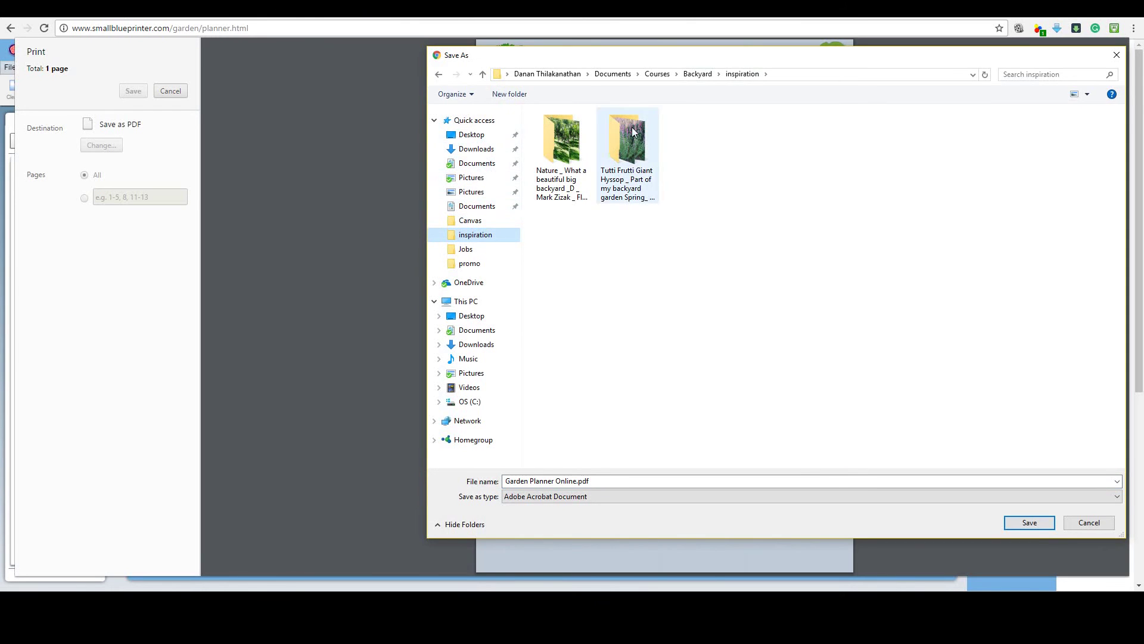
pyautogui.click(696, 73)
pyautogui.doubleClick(548, 141)
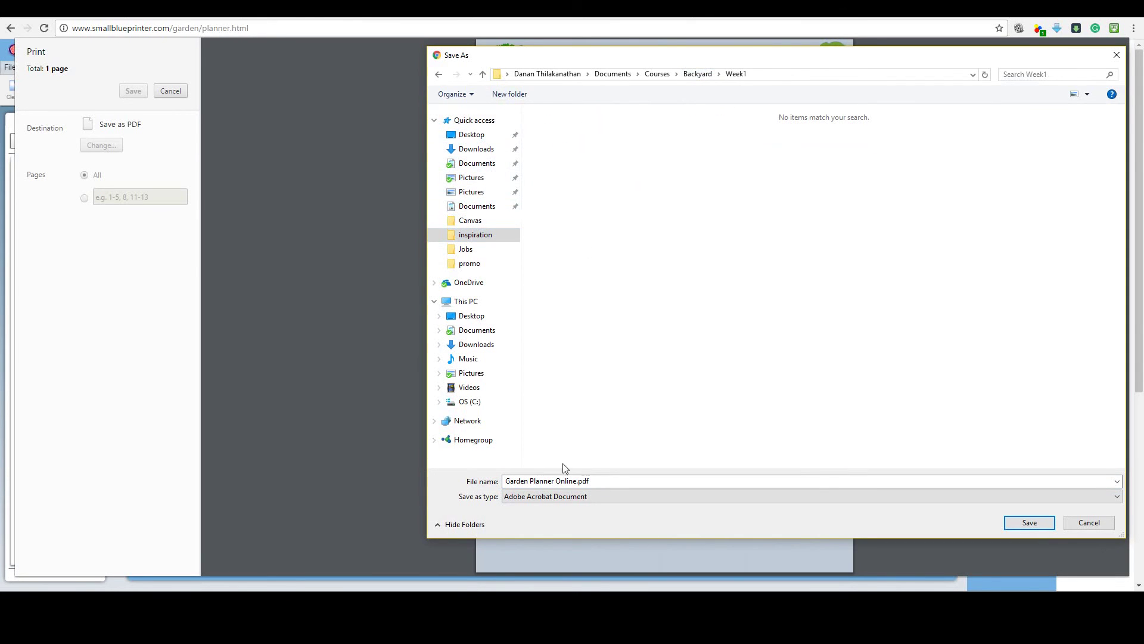
pyautogui.click(571, 481)
pyautogui.moveTo(574, 481); pyautogui.dragTo(342, 462)
pyautogui.write('sketch_idea')
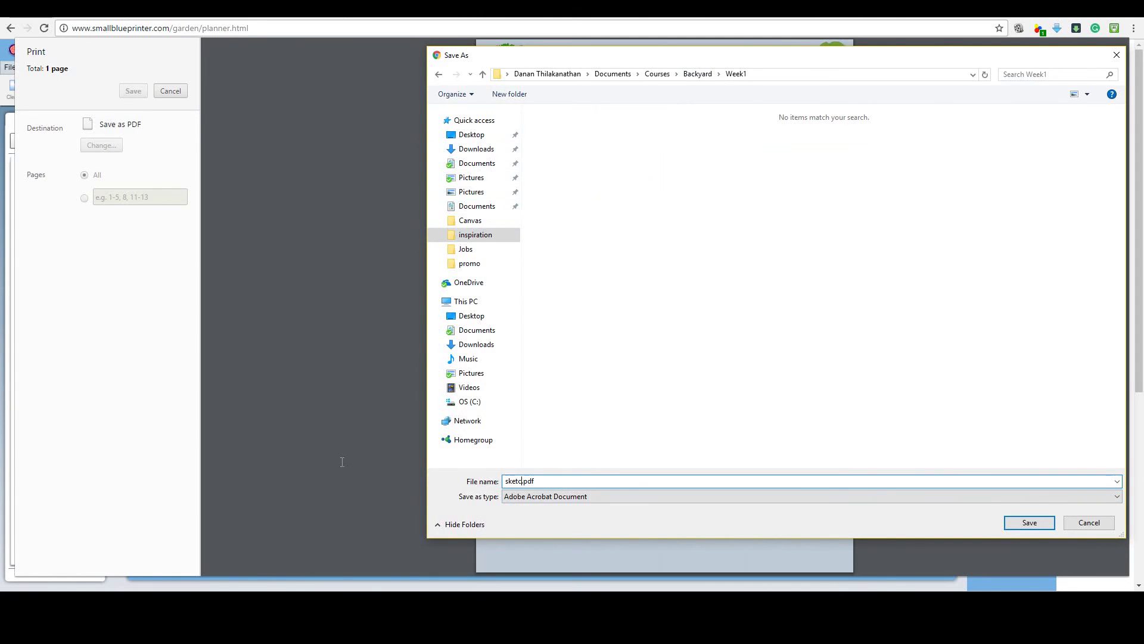
pyautogui.write('1')
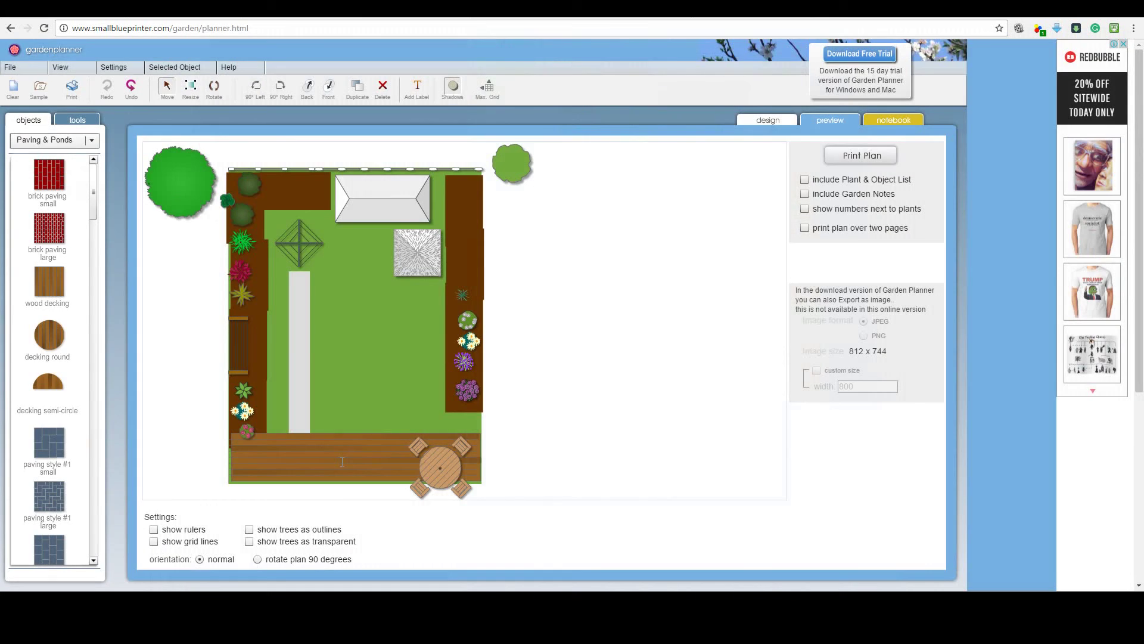